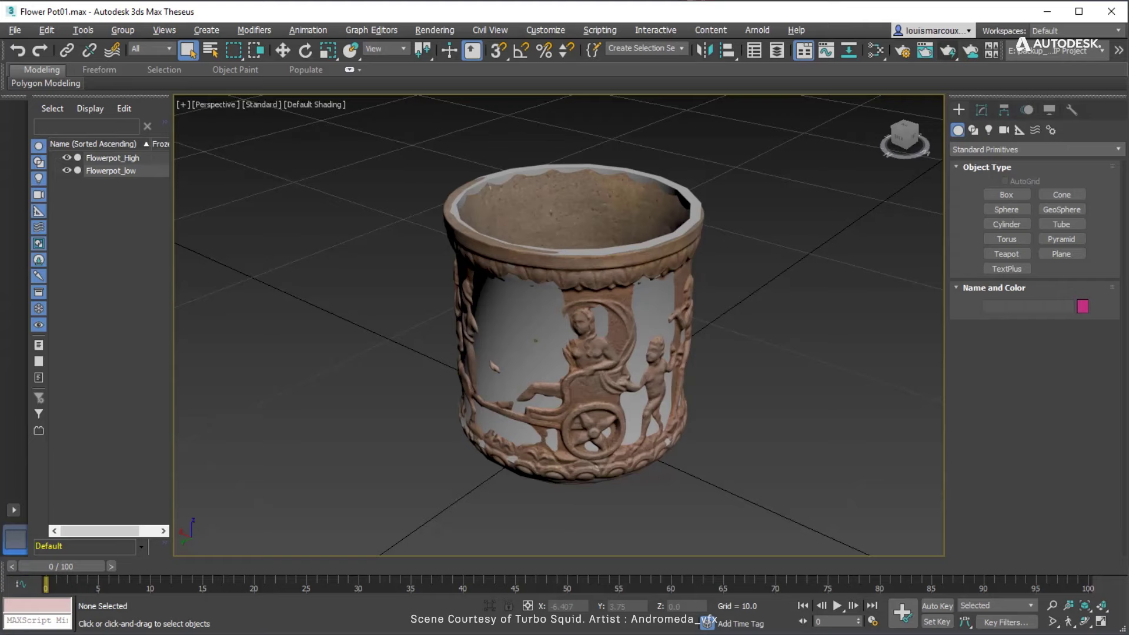
# Orbit the Perspective view lower and select Flowerpot_low in the Scene Explorer
pyautogui.keyDown('alt'); pyautogui.moveTo(647, 529); pyautogui.dragTo(539, 333, button='middle'); pyautogui.keyUp('alt')
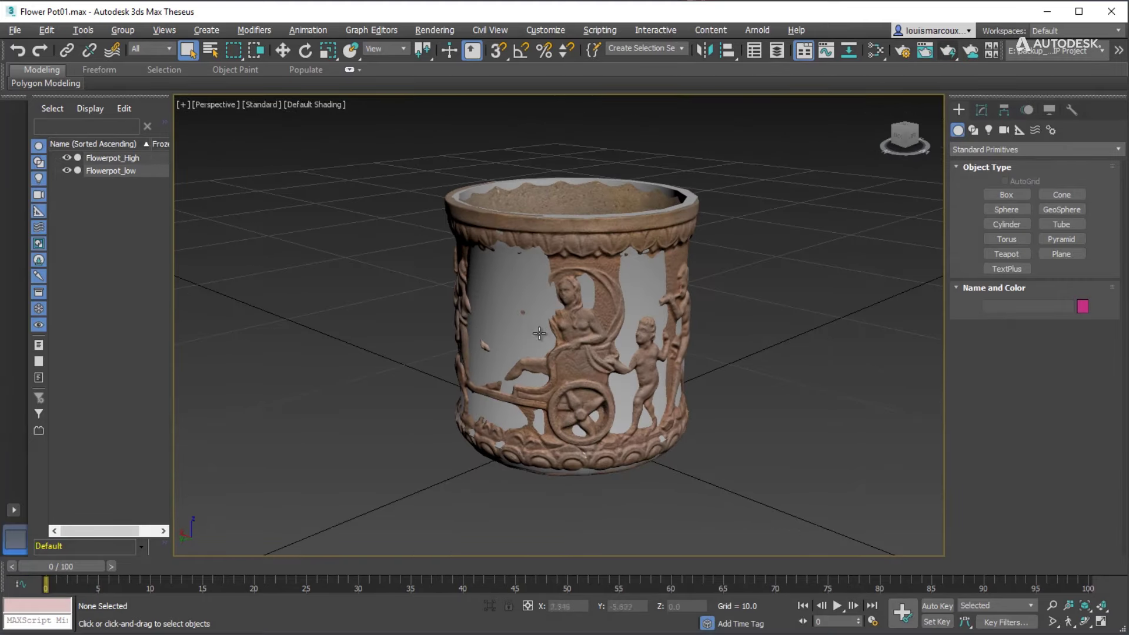
pyautogui.click(539, 334)
pyautogui.scroll(-5, 540, 334)
# Move Flowerpot_low along Y beside the high-res pot and turn on Edged Faces
pyautogui.press('w')
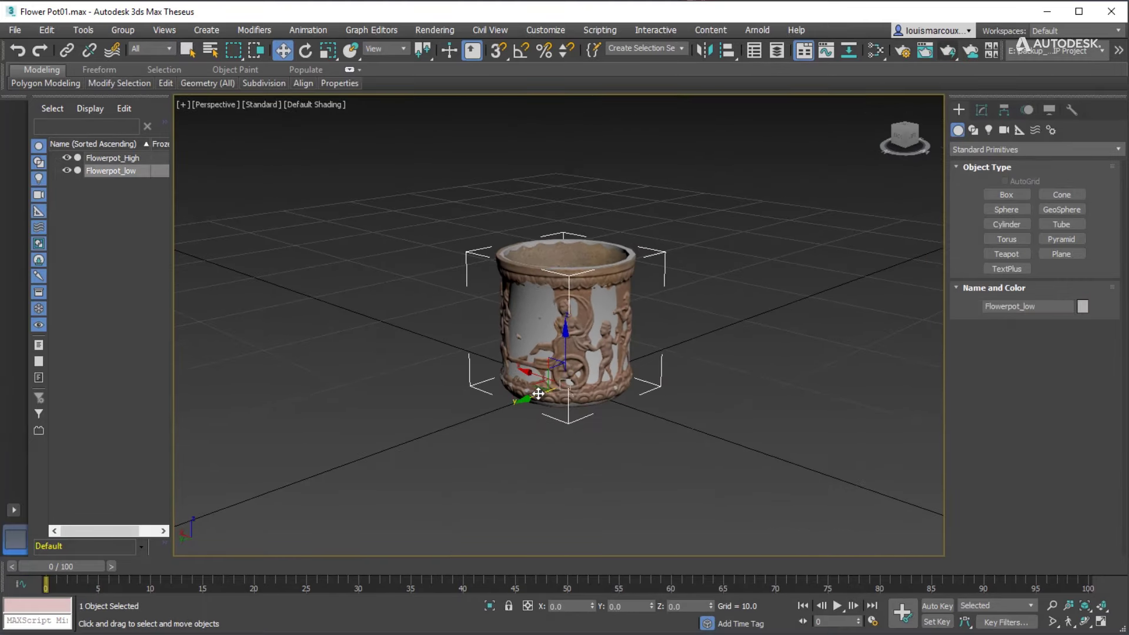
pyautogui.moveTo(538, 393); pyautogui.dragTo(347, 459)
pyautogui.click(319, 104)
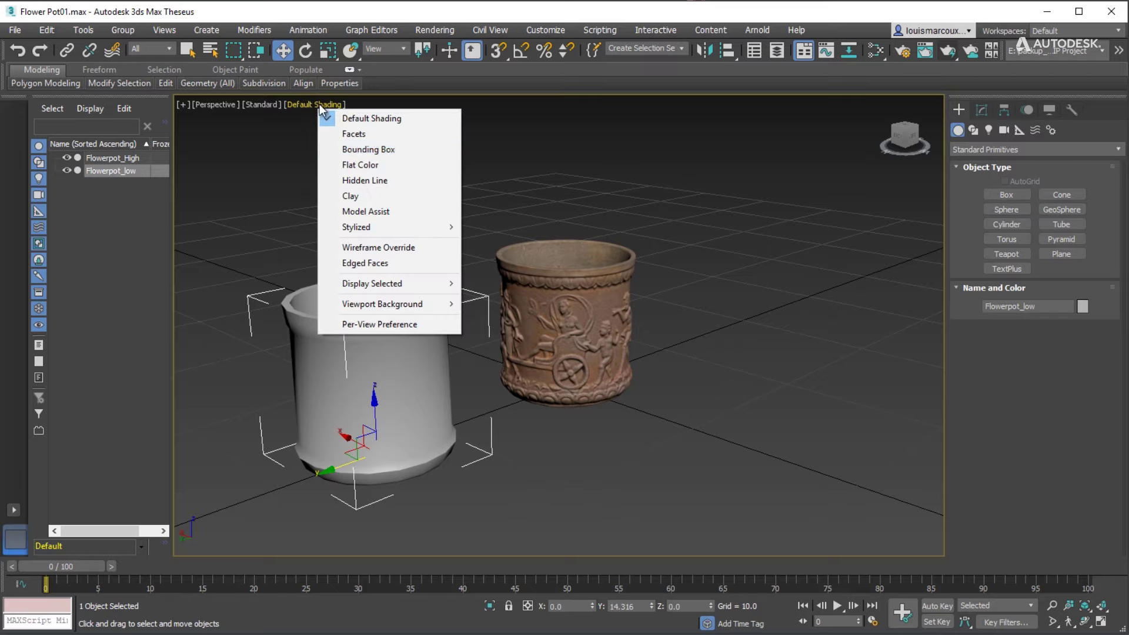
pyautogui.click(364, 263)
# Turn Edged Faces back off and reset the low pot's Y position to 0.0
pyautogui.moveTo(656, 389)
pyautogui.keyDown('alt'); pyautogui.mouseDown(button='middle')
pyautogui.moveTo(577, 361)
pyautogui.moveTo(613, 400)
pyautogui.moveTo(629, 377)
pyautogui.mouseUp(button='middle'); pyautogui.keyUp('alt')
pyautogui.click(313, 106)
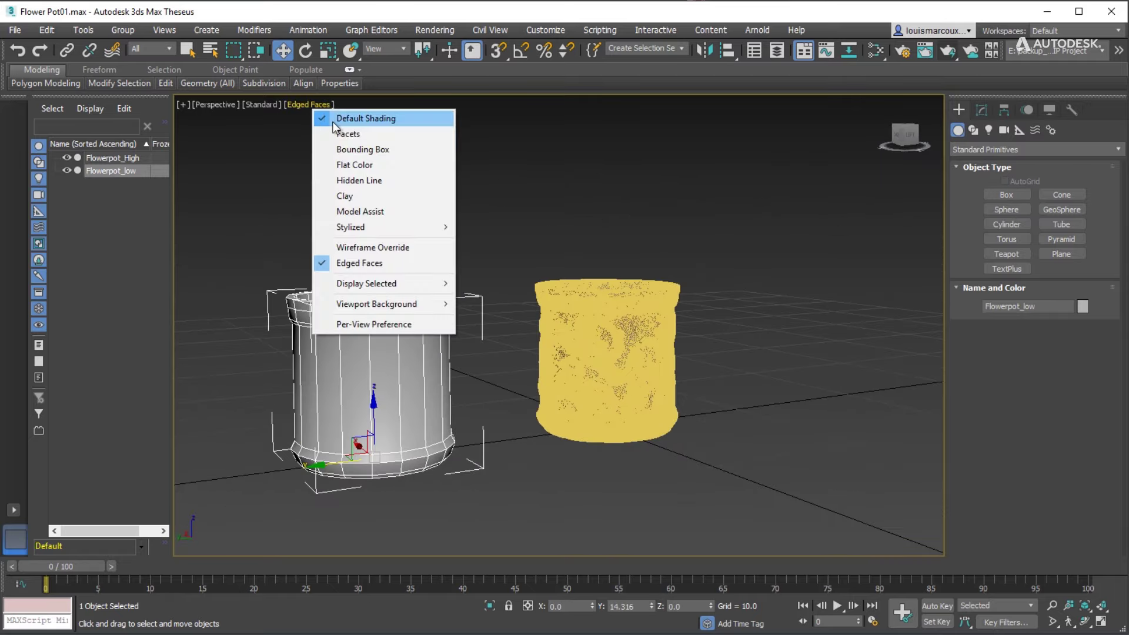
pyautogui.click(354, 262)
pyautogui.rightClick(651, 605)
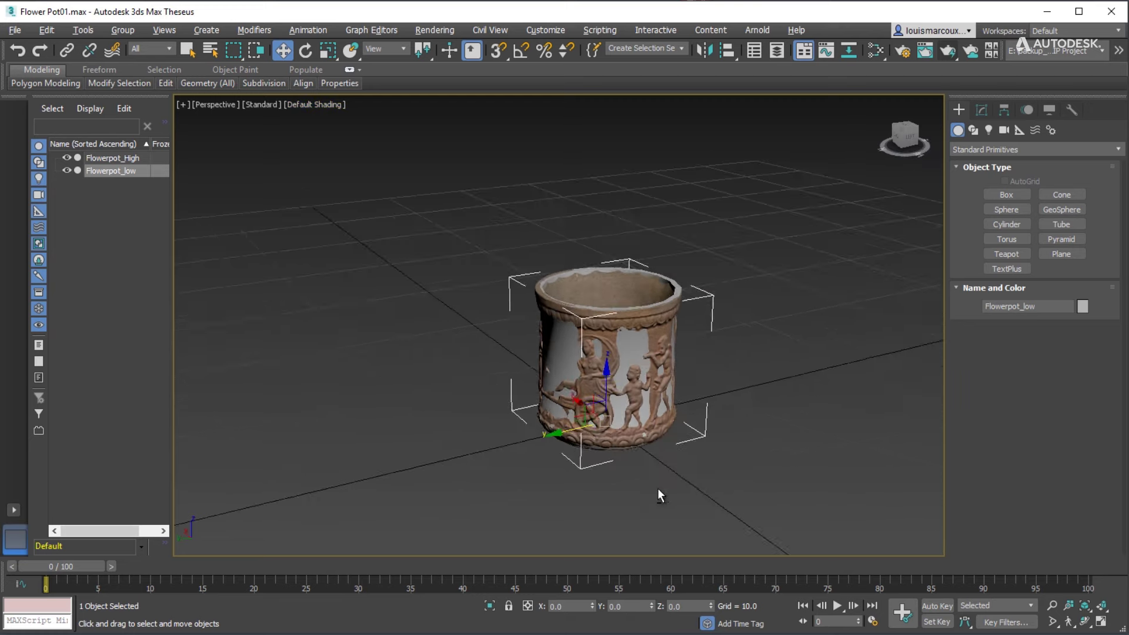
# Frame the selected pot, then change the Render Setup renderer from Arnold to Scanline Renderer
pyautogui.press('z')
pyautogui.click(898, 54)
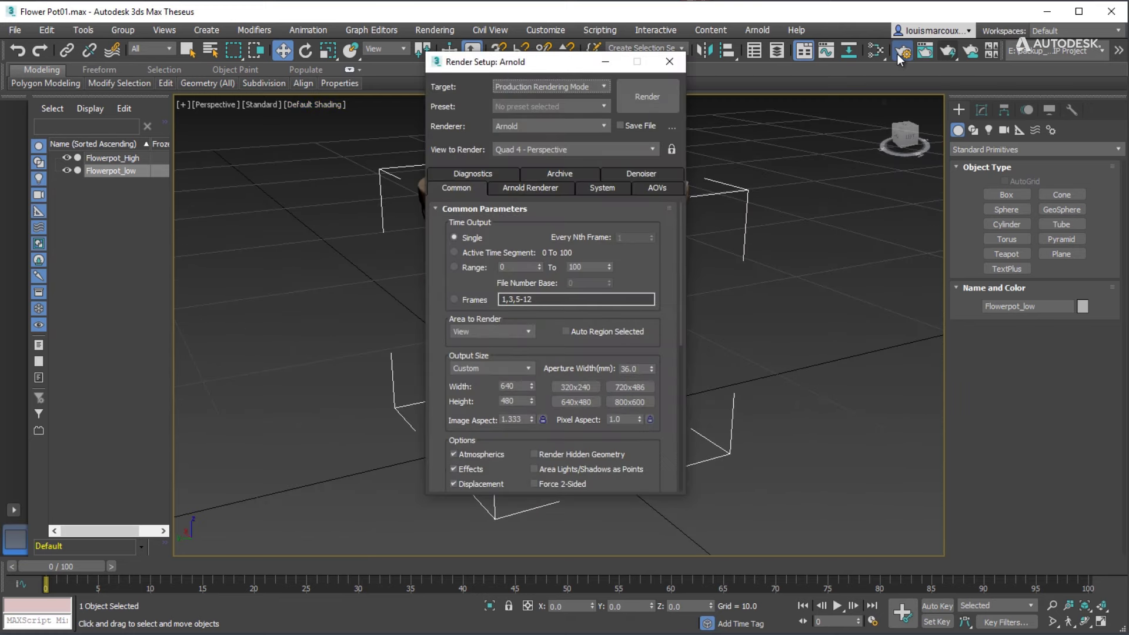
pyautogui.click(555, 127)
pyautogui.click(531, 160)
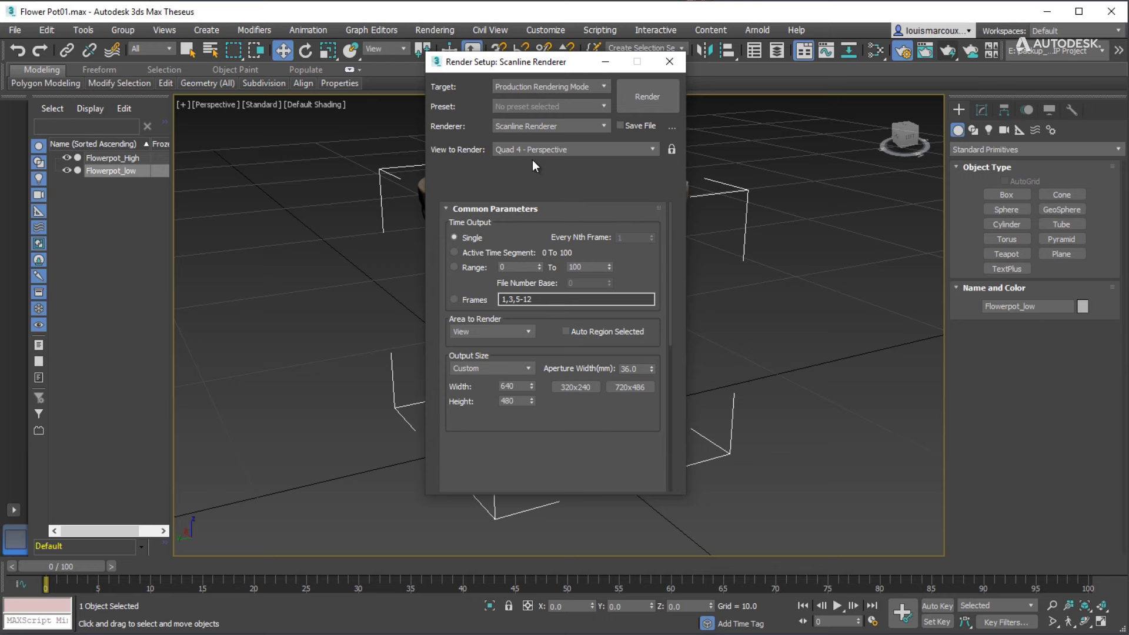
pyautogui.click(669, 62)
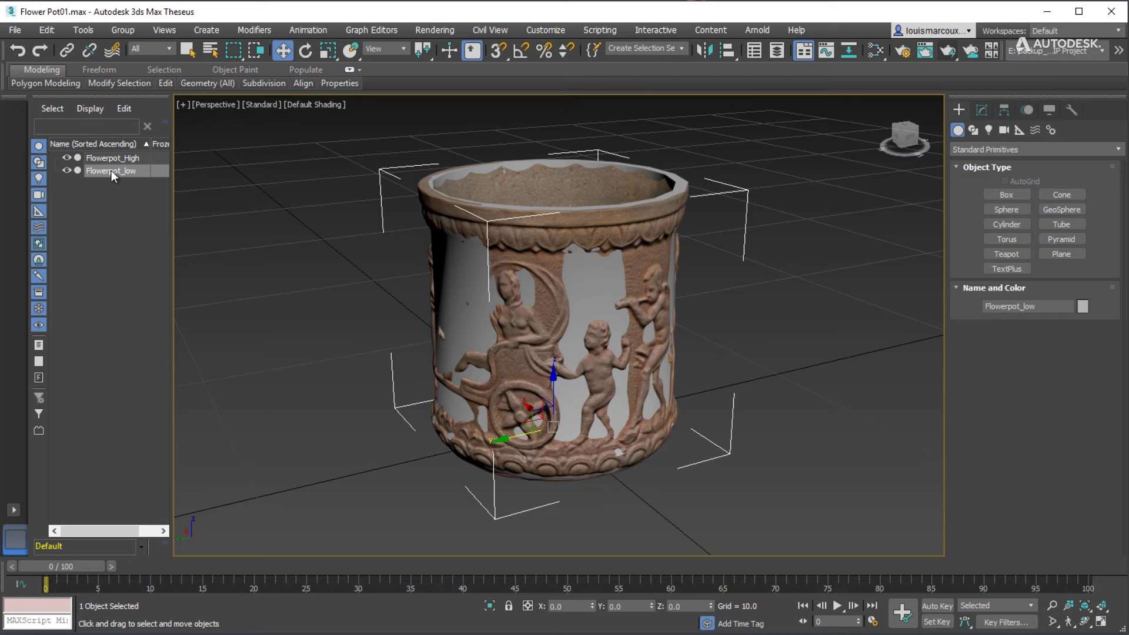
# In Rendering > Bake to Texture, add Diffuse and Normals maps to Flowerpot_low
pyautogui.click(438, 29)
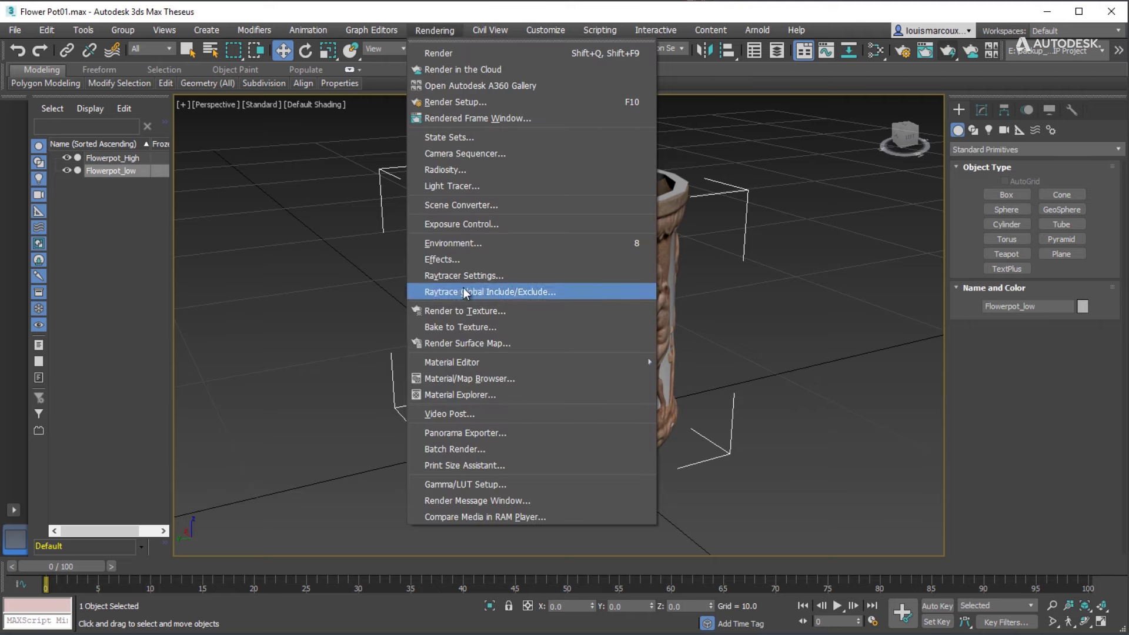
pyautogui.click(456, 327)
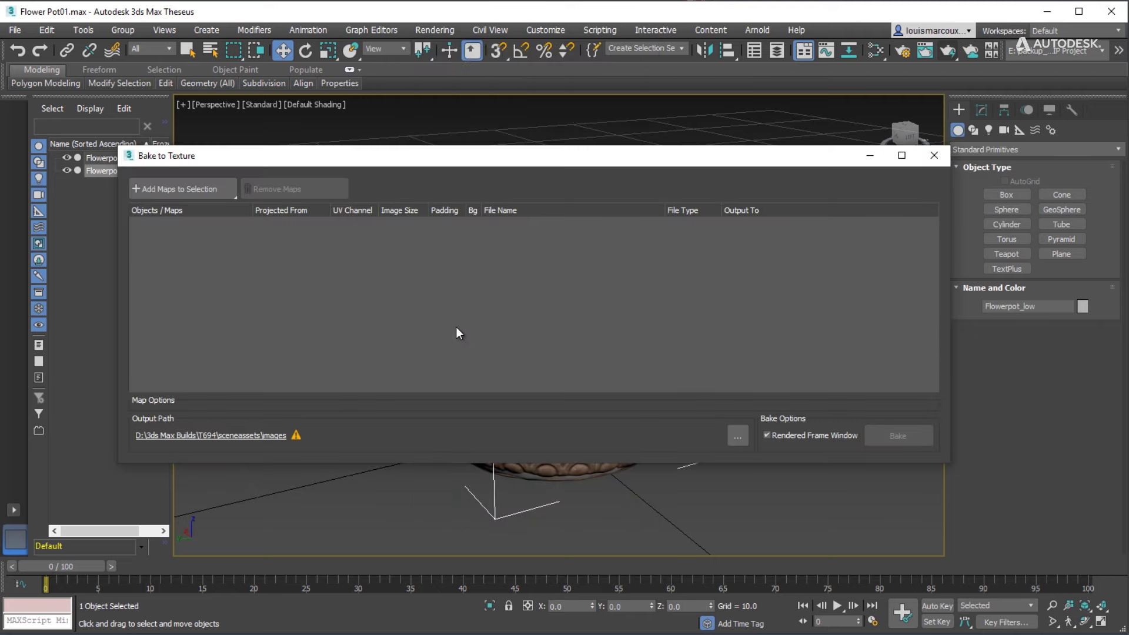
pyautogui.click(217, 192)
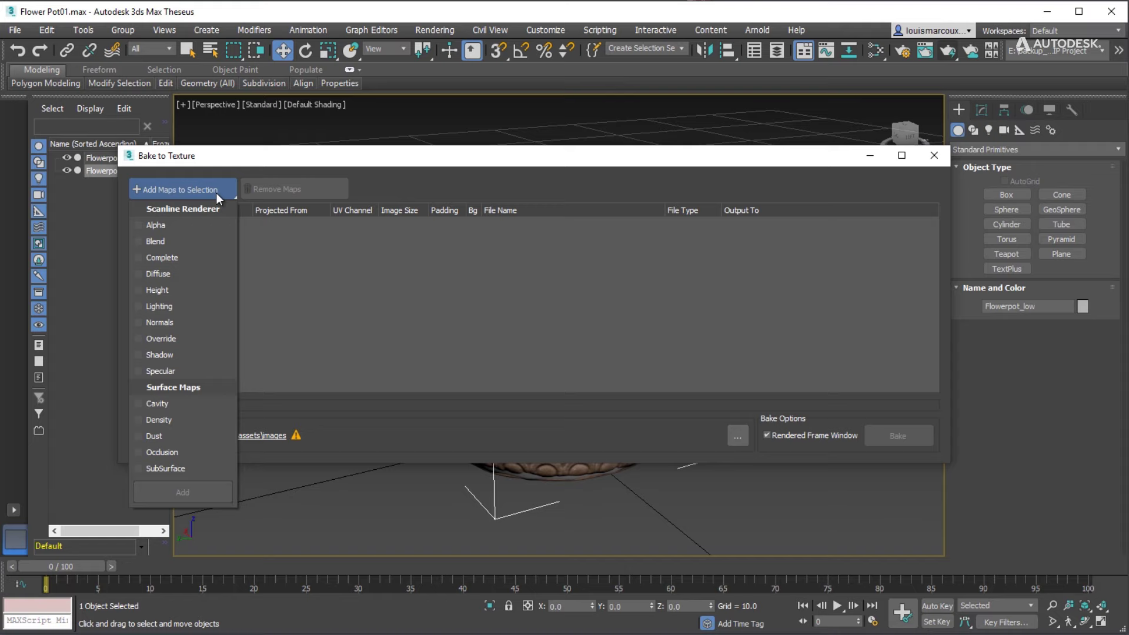
pyautogui.click(144, 273)
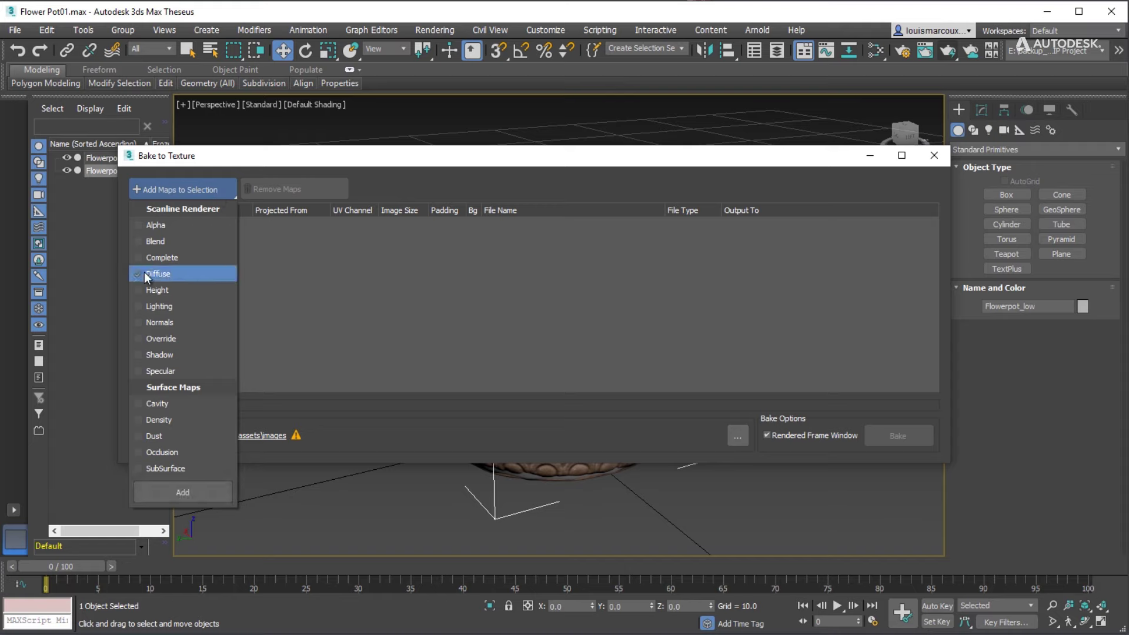
pyautogui.click(138, 329)
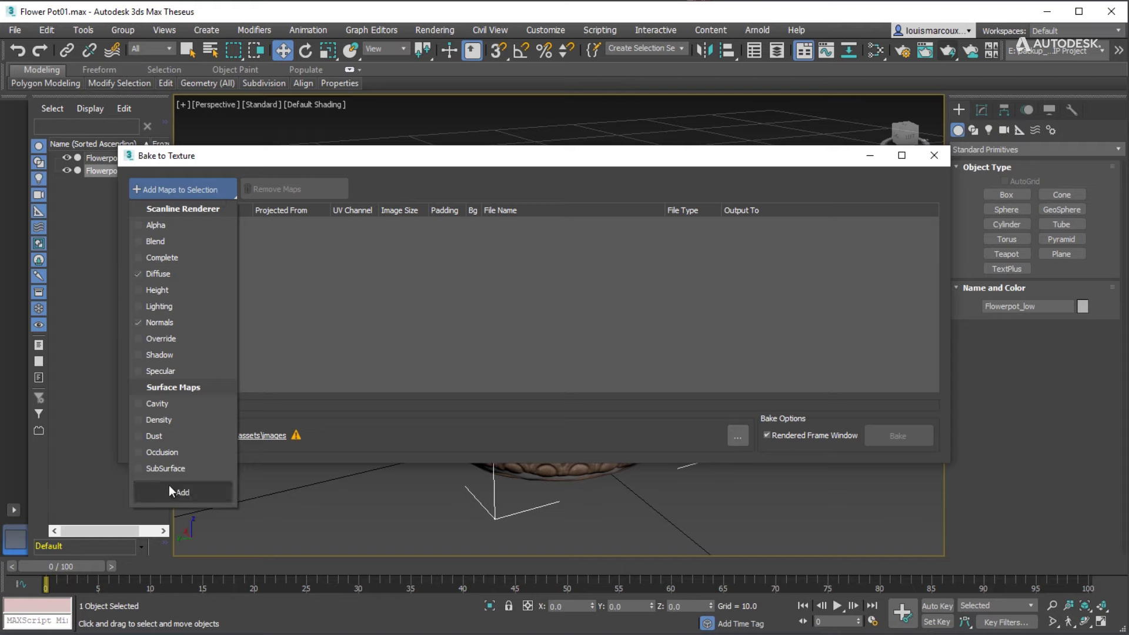
pyautogui.click(169, 491)
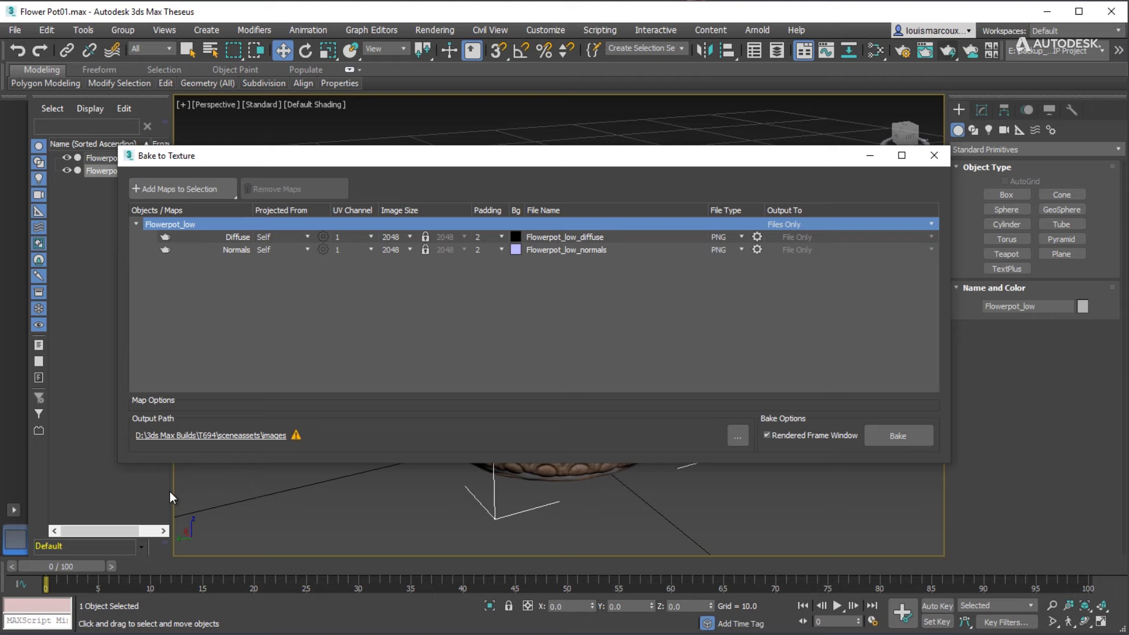
# Set the bake output path to D:\Temp and both maps' image size to 512
pyautogui.click(738, 438)
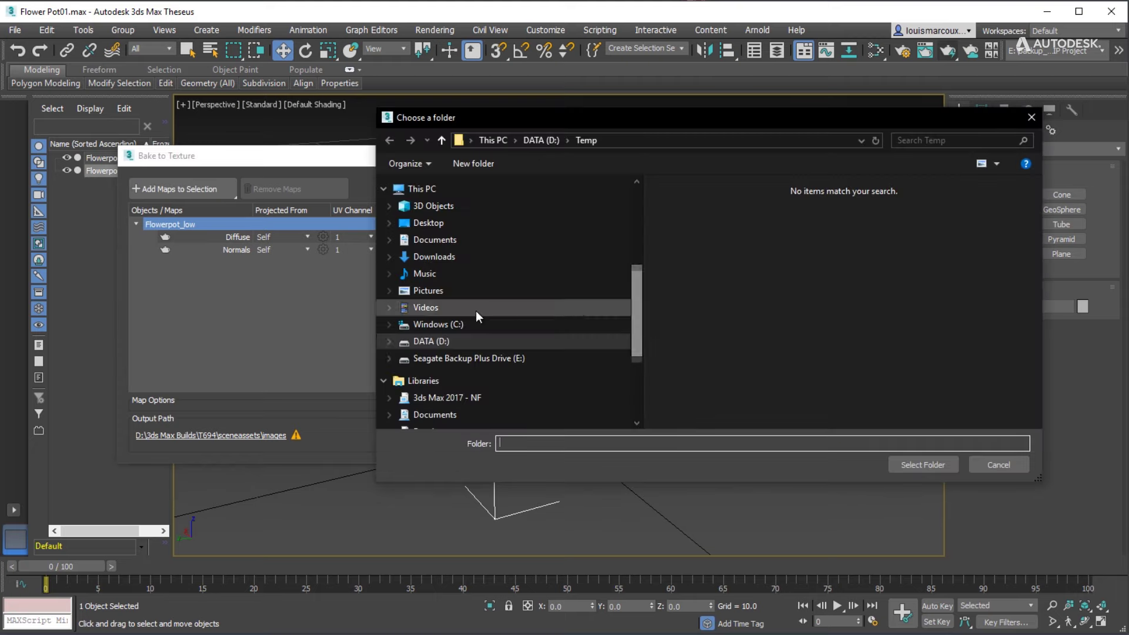
pyautogui.click(431, 341)
pyautogui.doubleClick(682, 398)
pyautogui.click(932, 464)
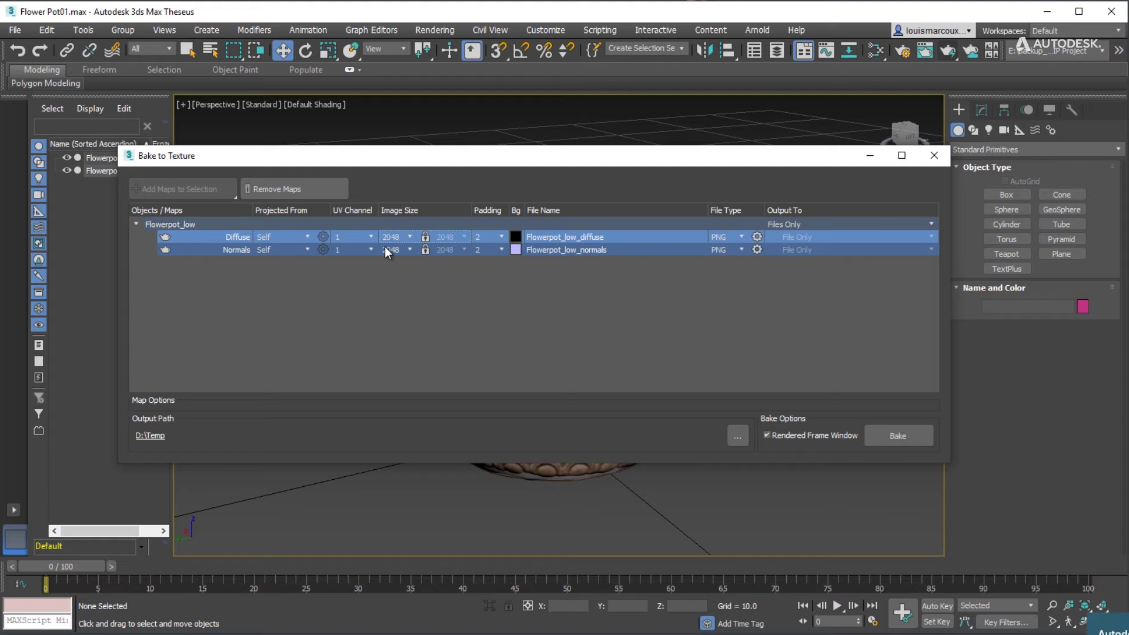
pyautogui.click(403, 250)
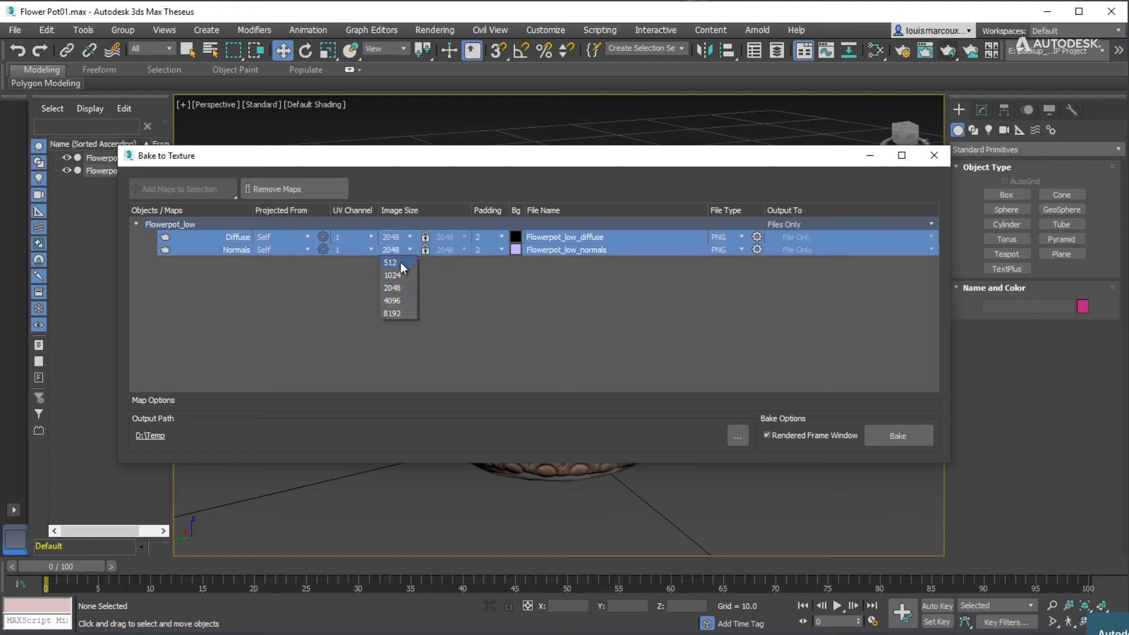
pyautogui.click(401, 263)
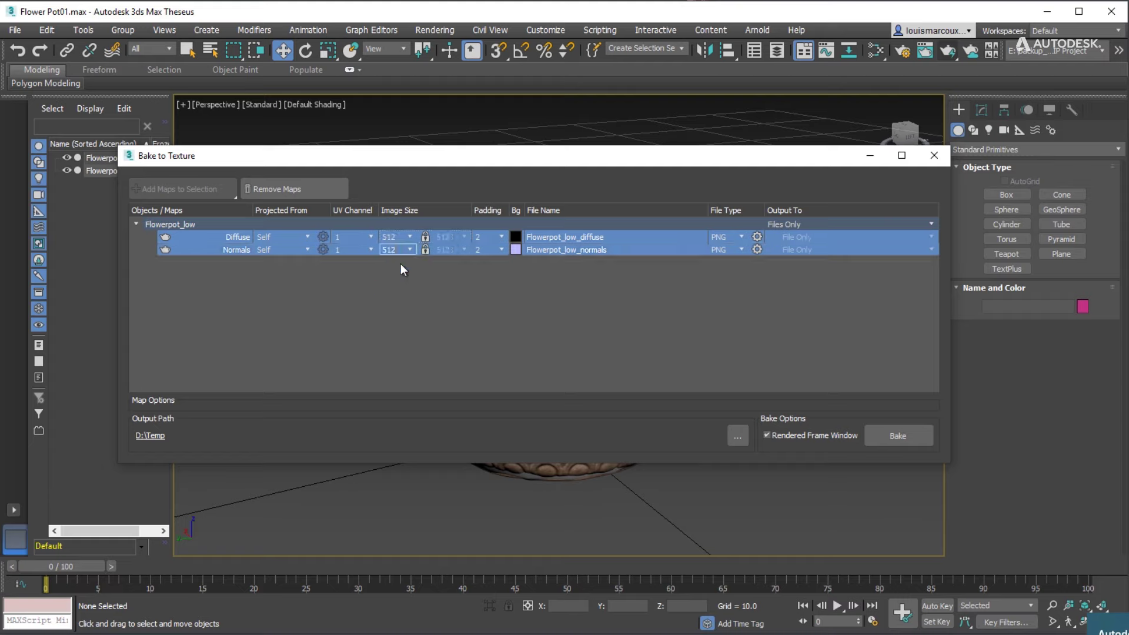
# Set both maps' Projected From source to Flowerpot_High, picked from the list
pyautogui.click(307, 250)
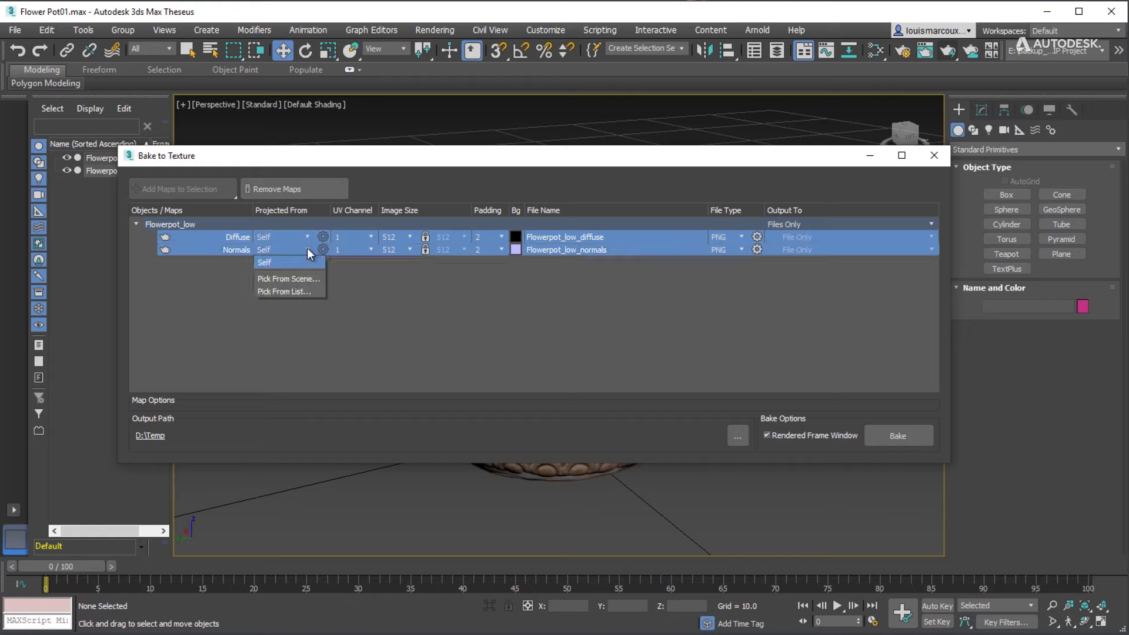
pyautogui.click(293, 292)
pyautogui.click(80, 103)
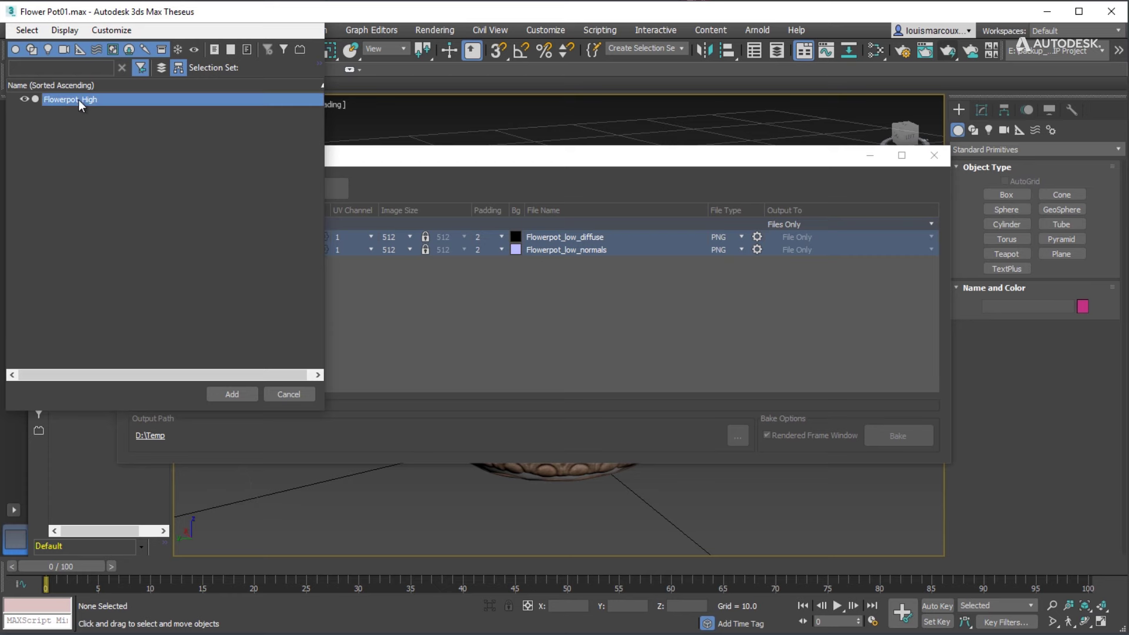
pyautogui.click(231, 393)
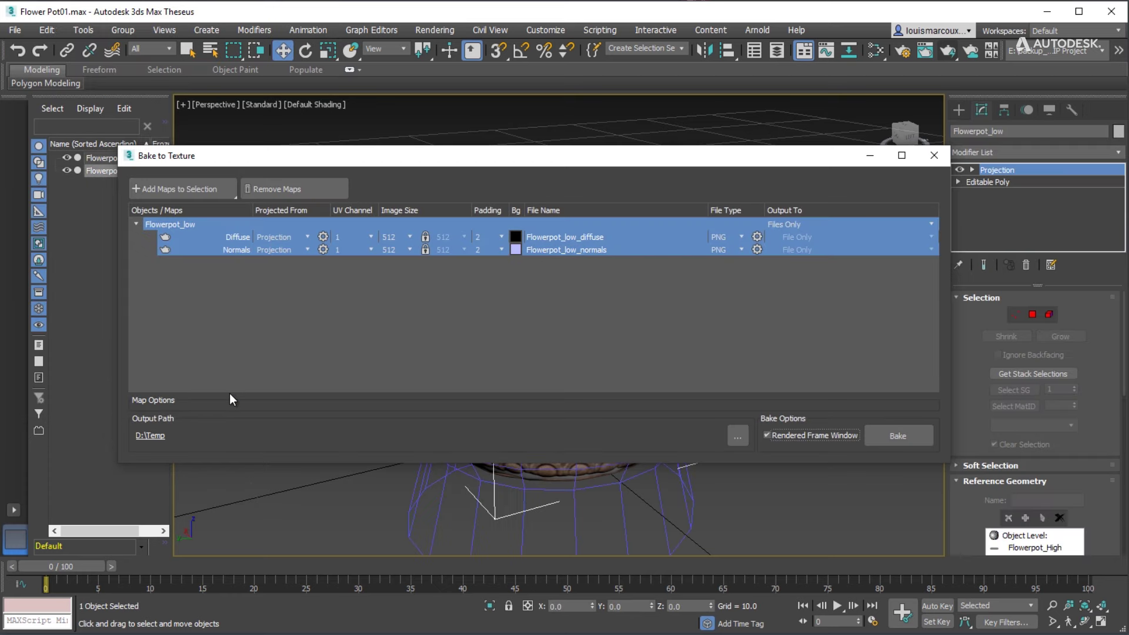
pyautogui.click(863, 155)
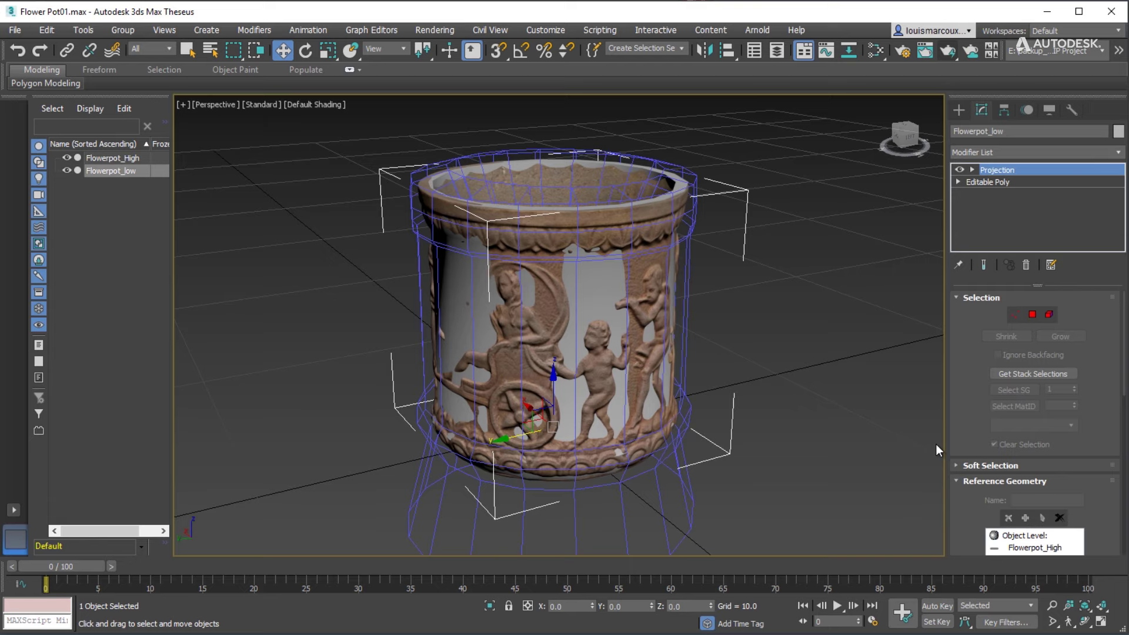
# Reset the Projection cage, push it out to 1.04, then return Push Amount to 0.0
pyautogui.scroll(-8, 965, 430)
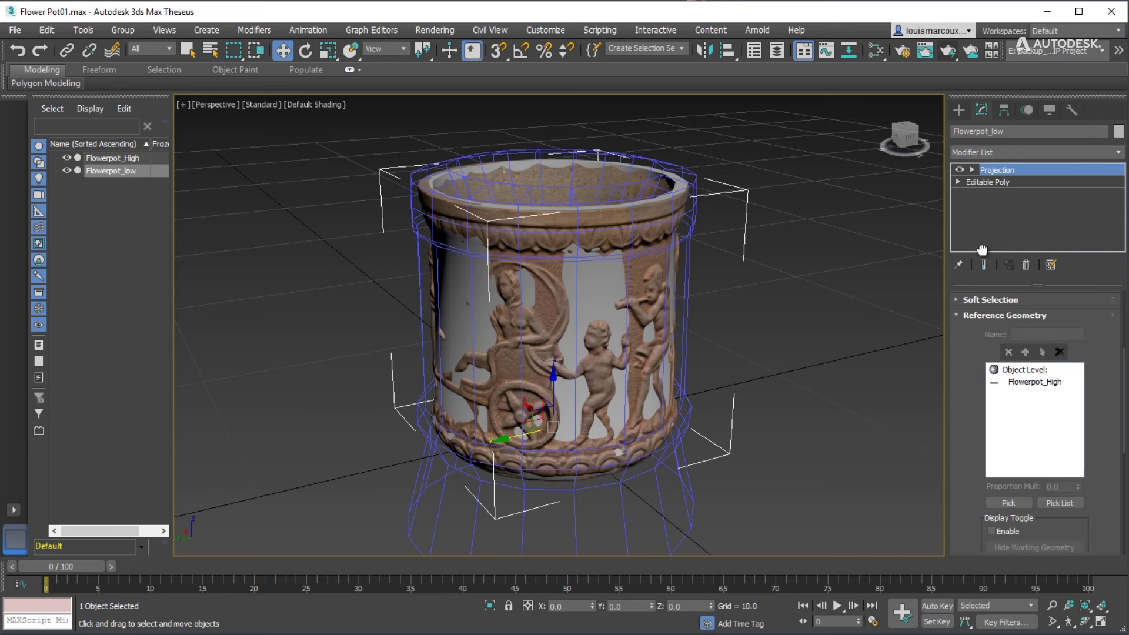
pyautogui.scroll(-2, 981, 434)
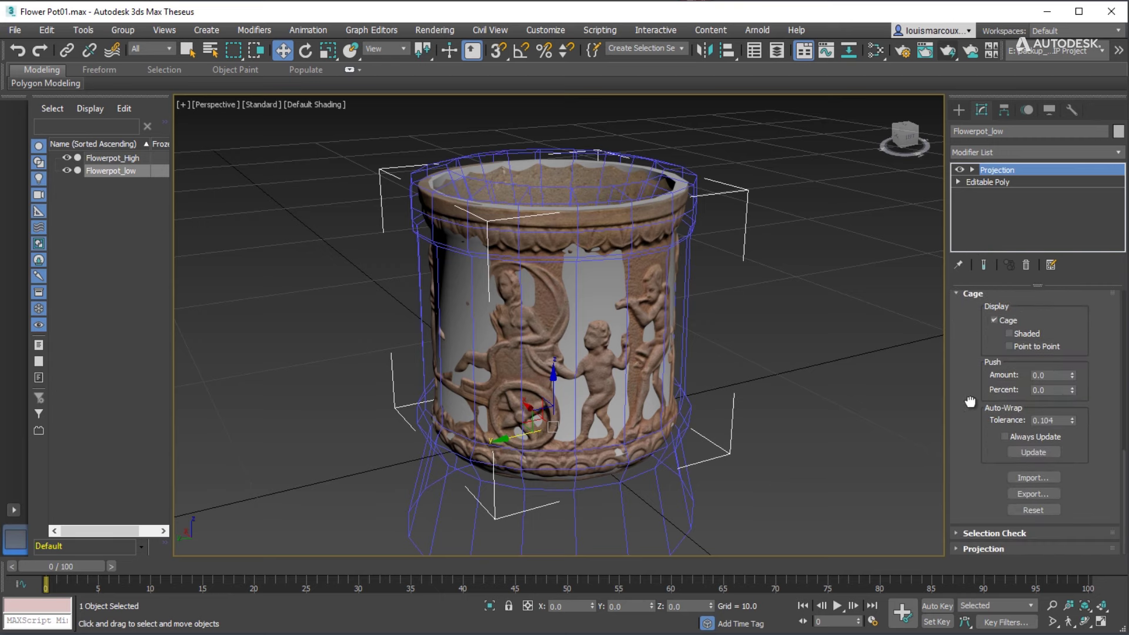
pyautogui.click(1026, 510)
pyautogui.keyDown('alt'); pyautogui.moveTo(698, 338); pyautogui.dragTo(698, 394, button='middle'); pyautogui.keyUp('alt')
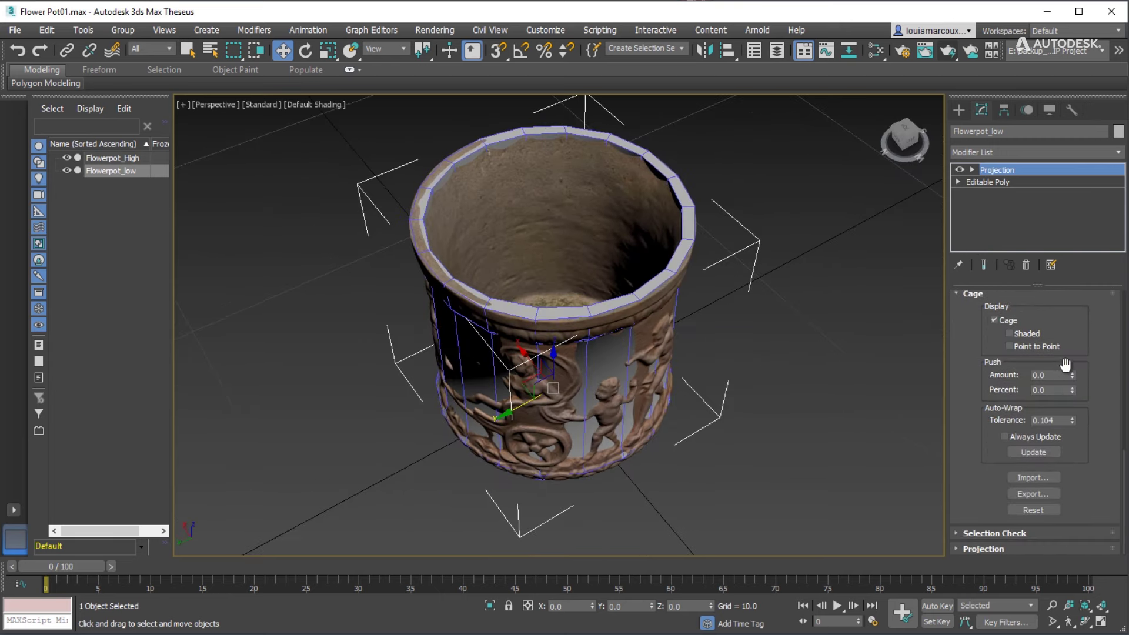
pyautogui.moveTo(1072, 375)
pyautogui.mouseDown()
pyautogui.moveTo(1085, 301)
pyautogui.moveTo(1086, 376)
pyautogui.mouseUp()
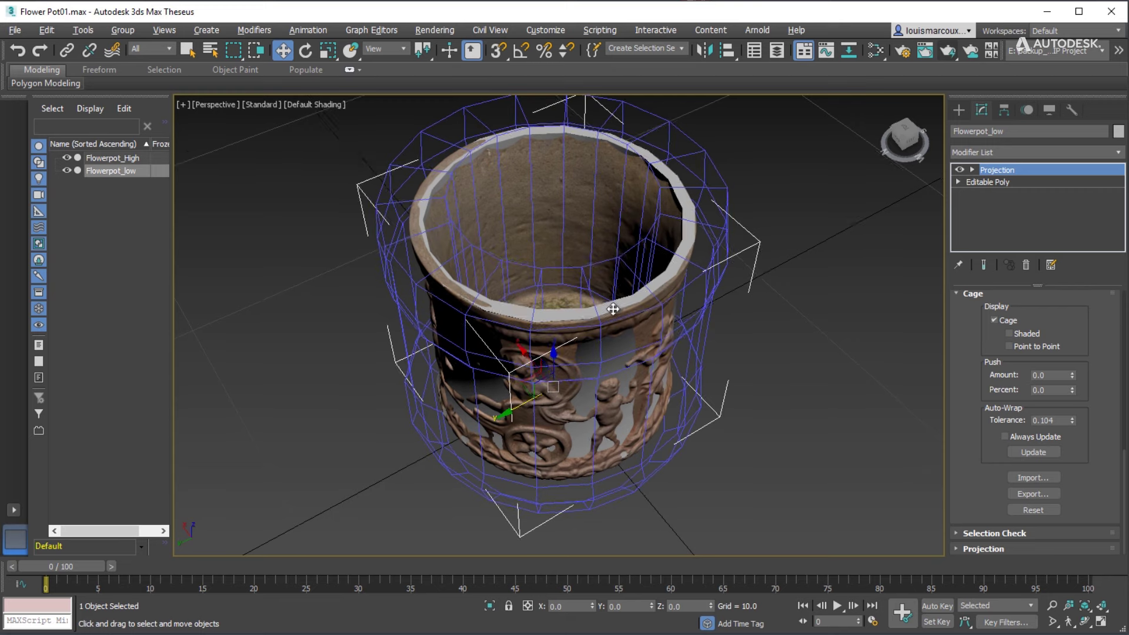
pyautogui.moveTo(612, 308)
pyautogui.keyDown('alt'); pyautogui.mouseDown(button='middle')
pyautogui.moveTo(674, 335)
pyautogui.moveTo(612, 282)
pyautogui.moveTo(606, 298)
pyautogui.mouseUp(button='middle'); pyautogui.keyUp('alt')
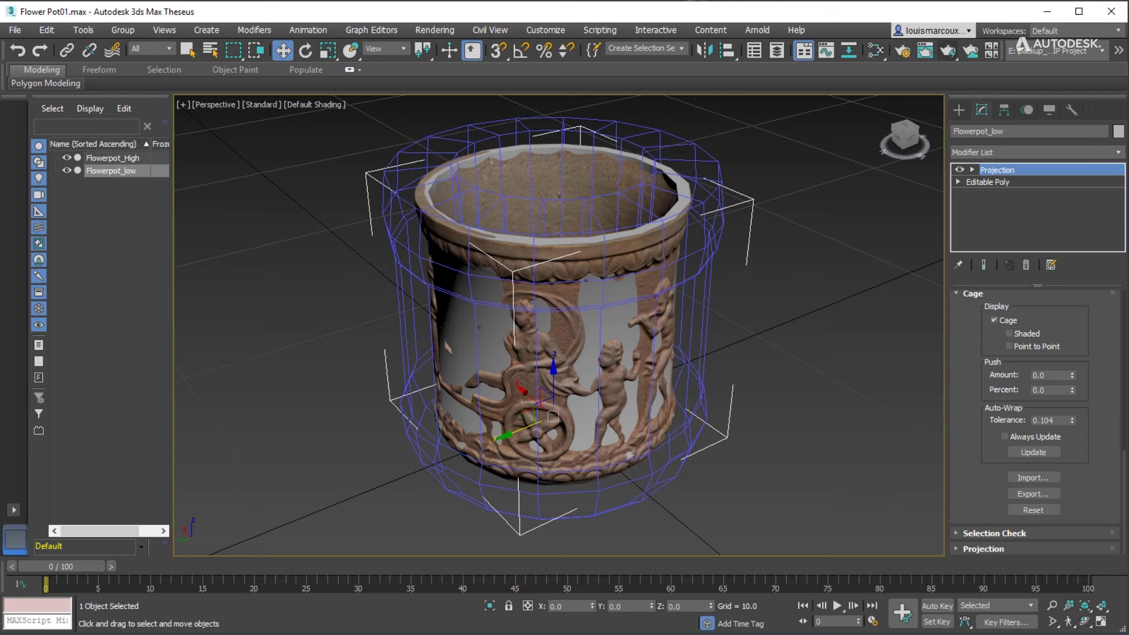
# Reopen Bake to Texture and check a map's Projection Options: Raytrace, 10.0 max ray distance
pyautogui.press('0')
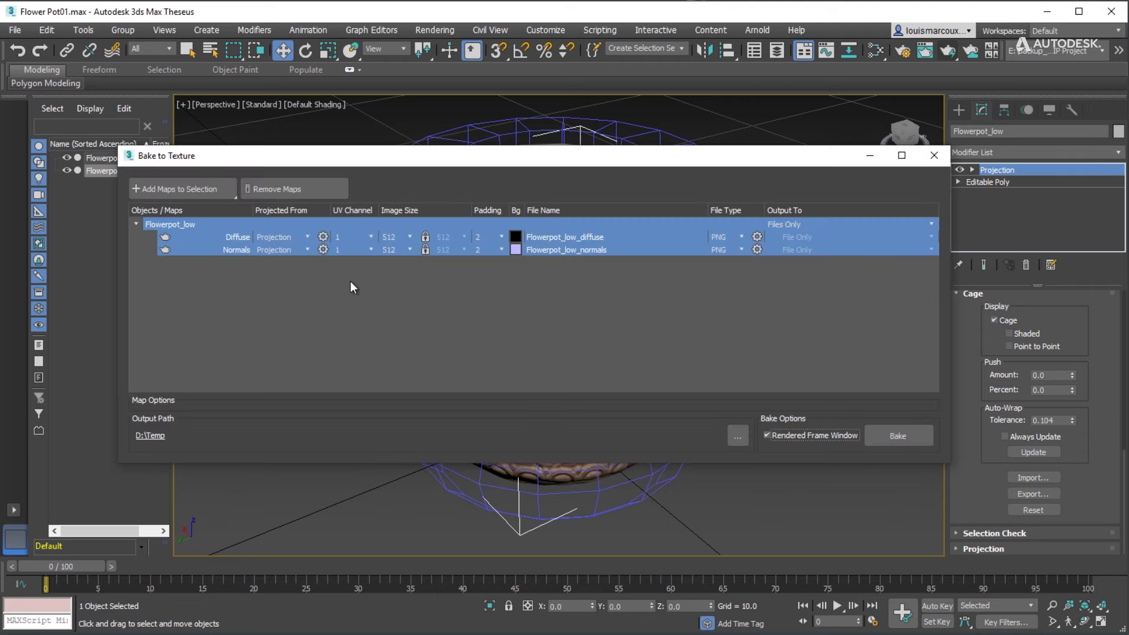
pyautogui.click(310, 239)
pyautogui.click(325, 243)
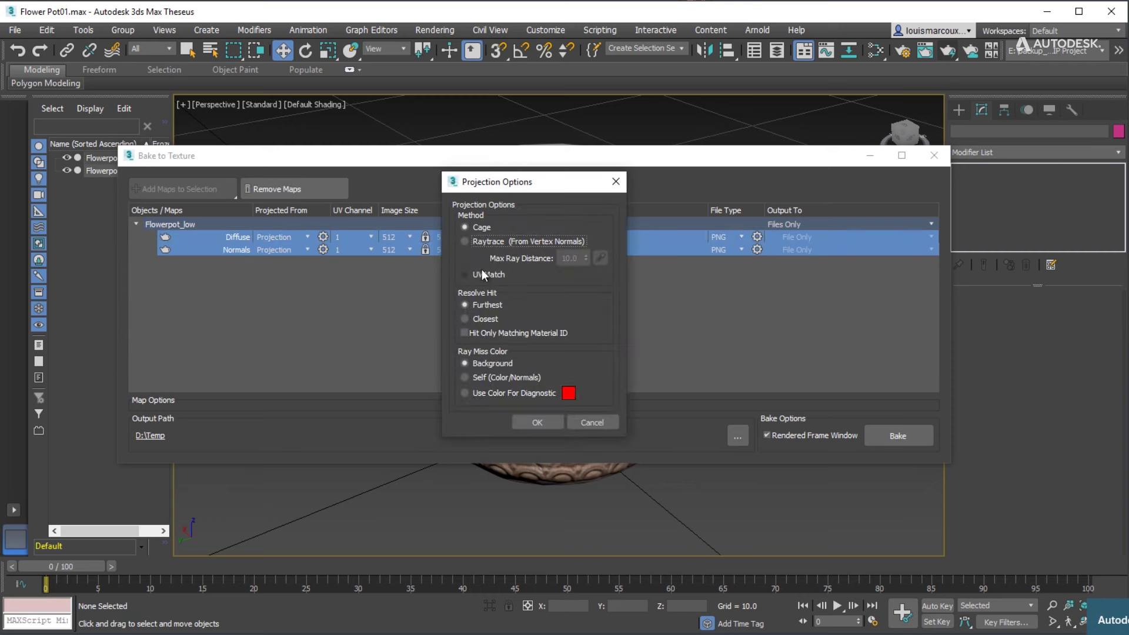
pyautogui.click(476, 242)
# Confirm projection options and set Flowerpot_low's output to a new PBRMetalRough material
pyautogui.click(535, 421)
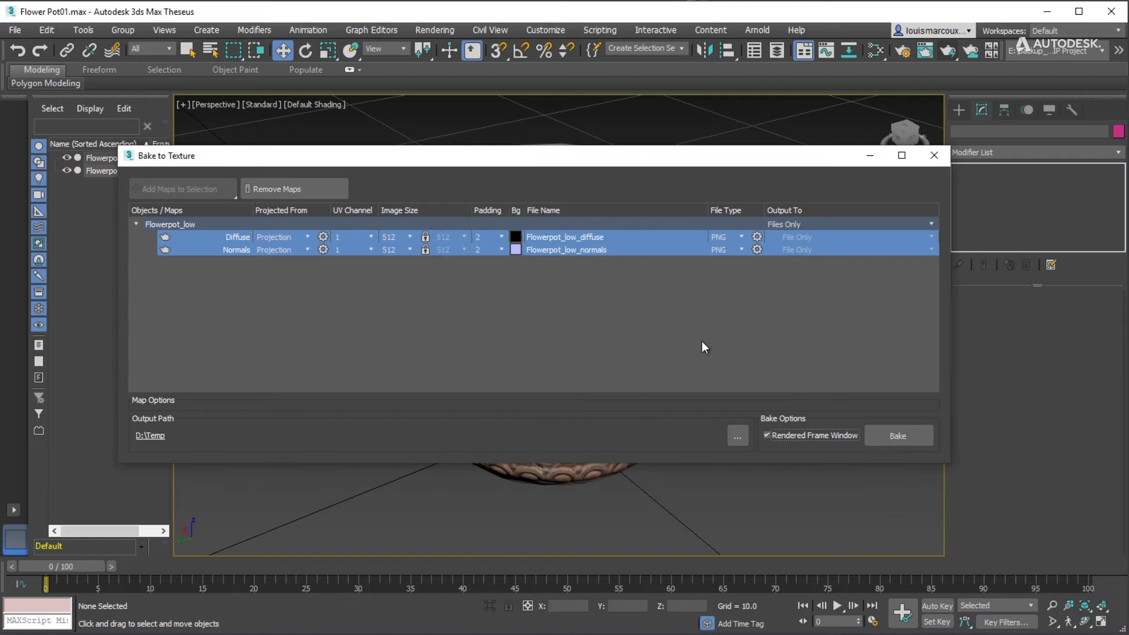
pyautogui.click(787, 224)
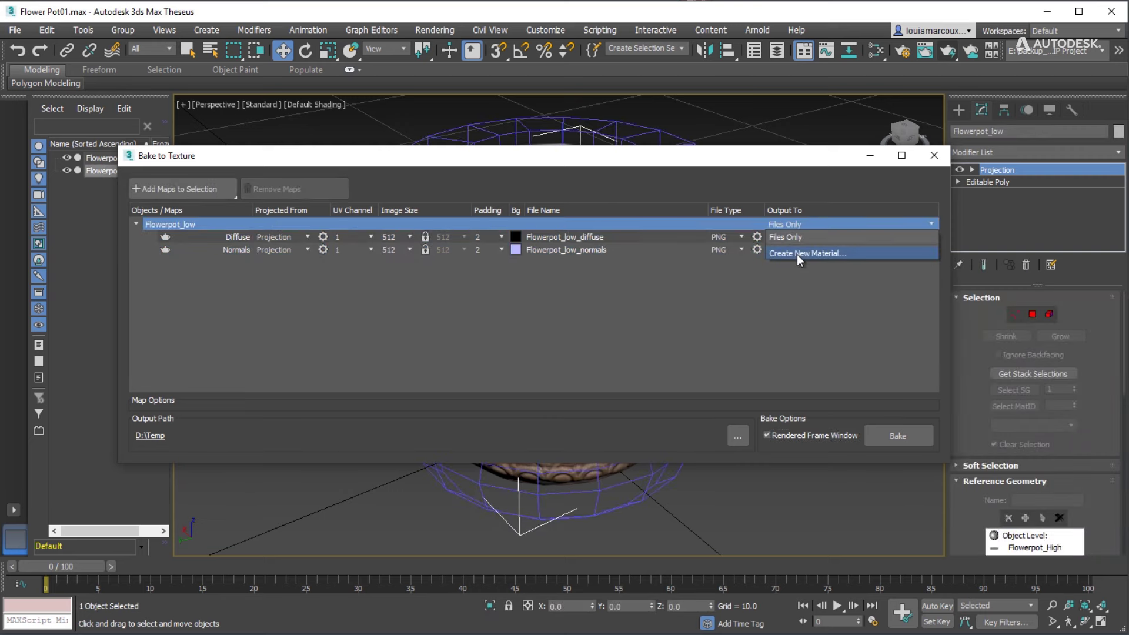
pyautogui.click(797, 254)
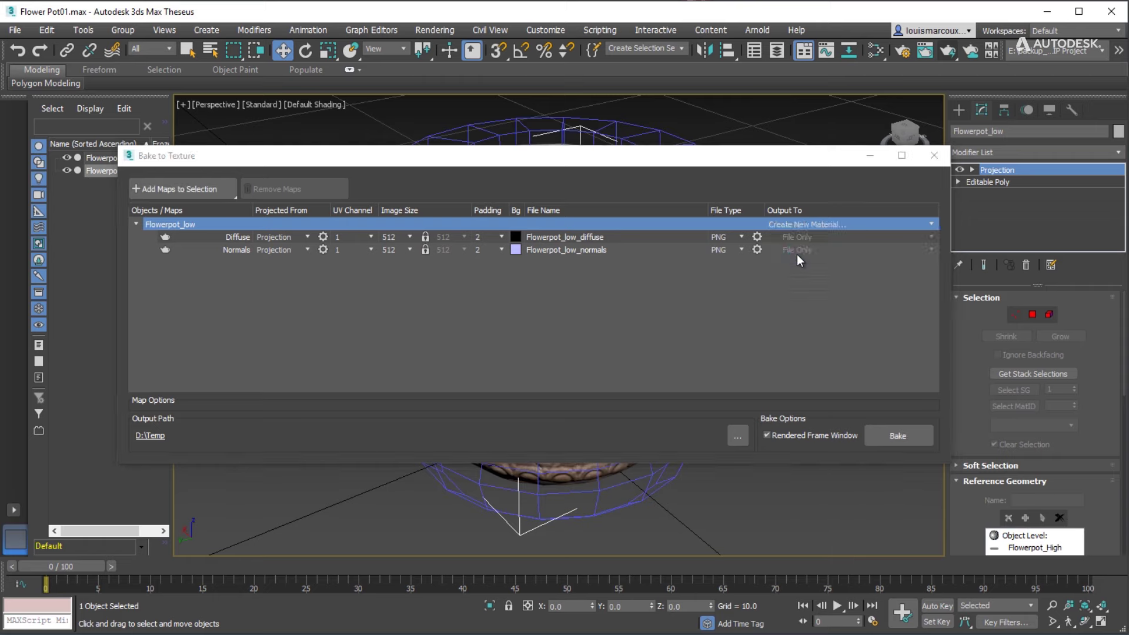
pyautogui.click(750, 584)
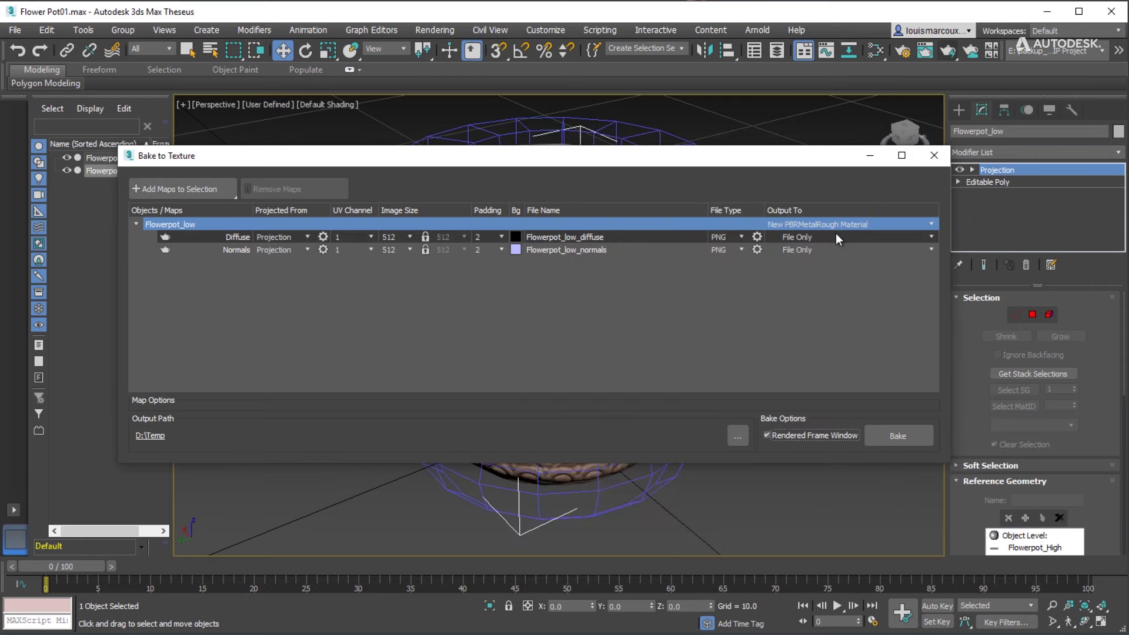
# Route the Diffuse map to base_color_map and the Normals map to norm_map
pyautogui.click(835, 236)
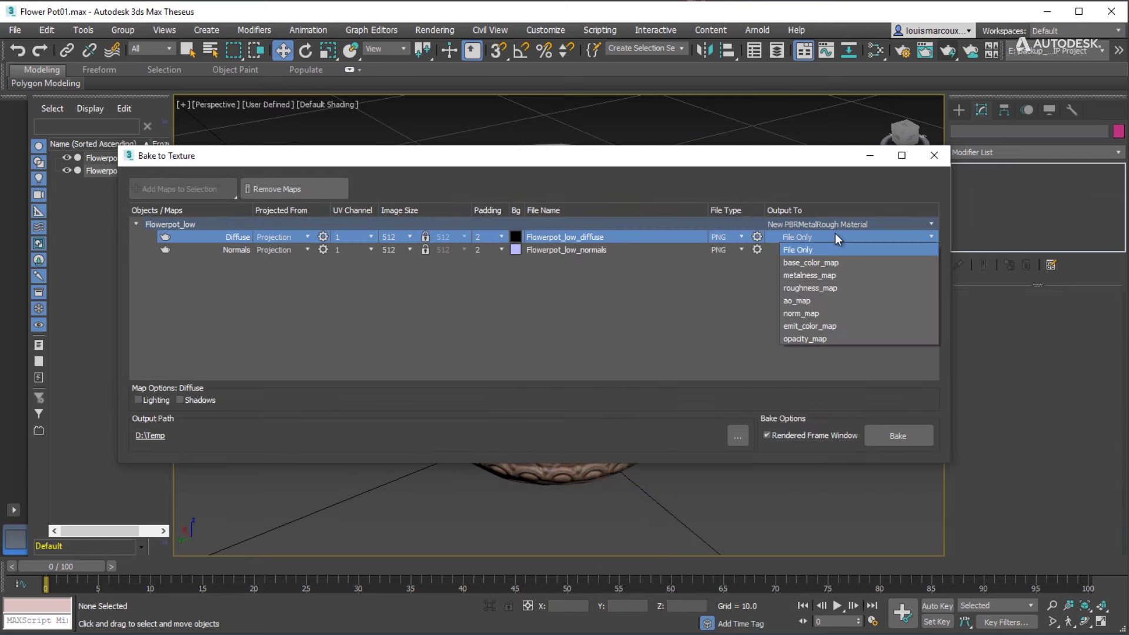
pyautogui.click(811, 263)
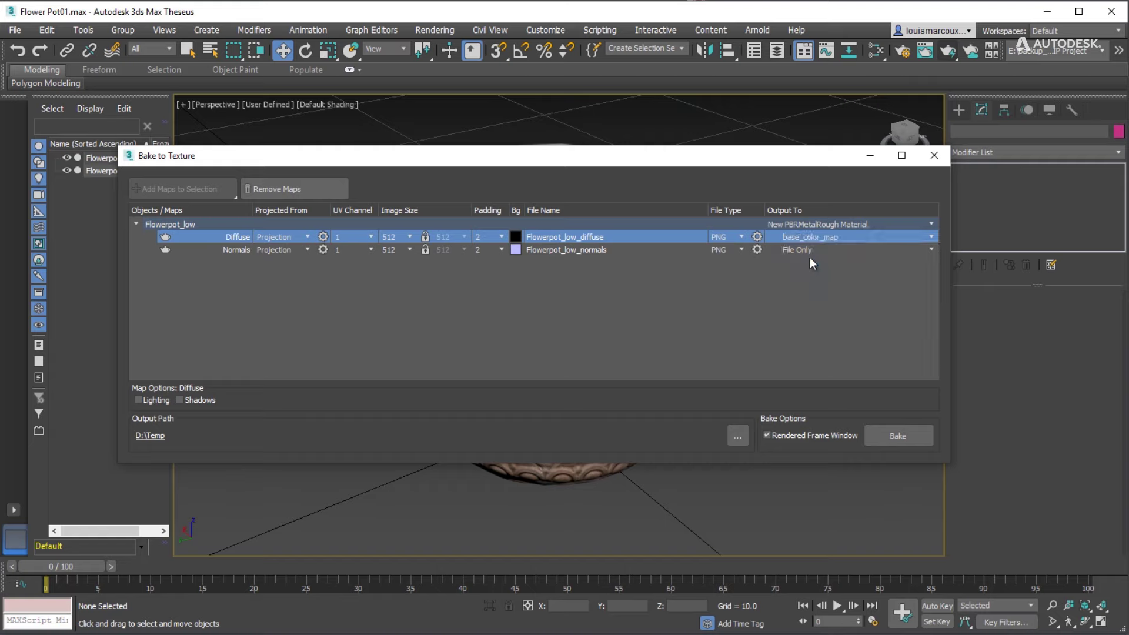
pyautogui.click(813, 250)
pyautogui.click(804, 319)
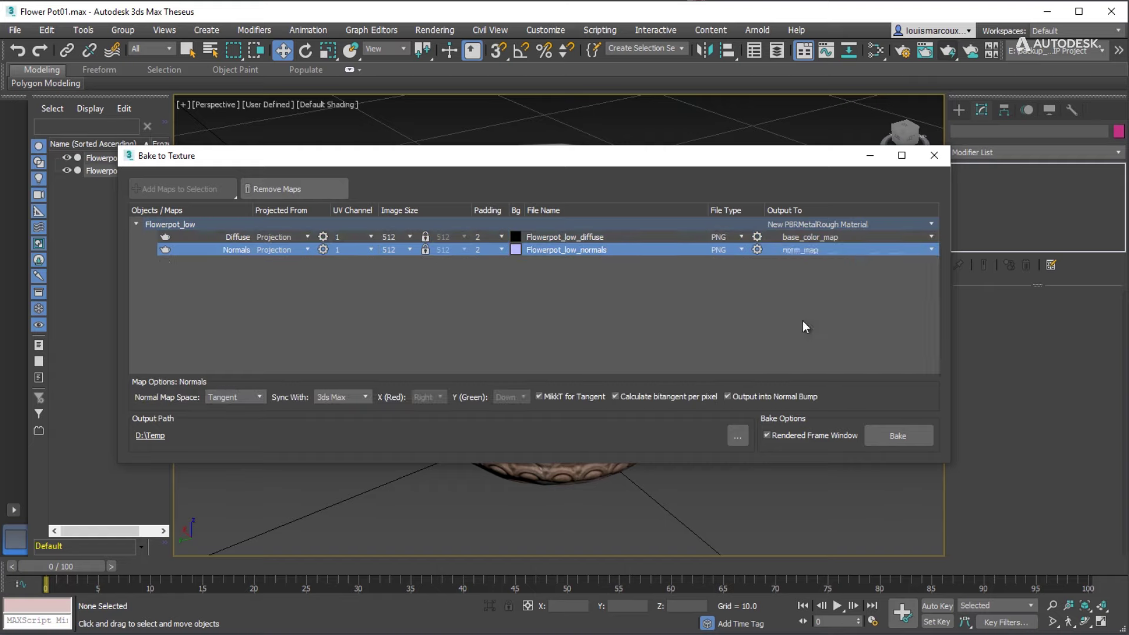
# Keep the Normals map in Tangent space synced with 3ds Max, with Output into Normal Bump off
pyautogui.click(596, 292)
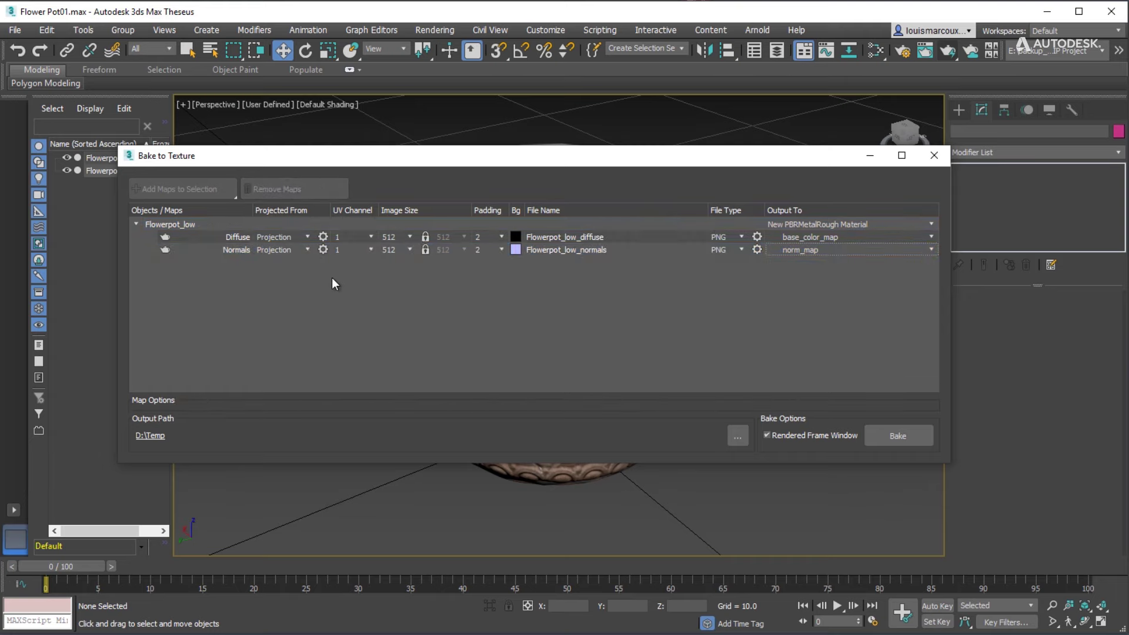
pyautogui.click(235, 249)
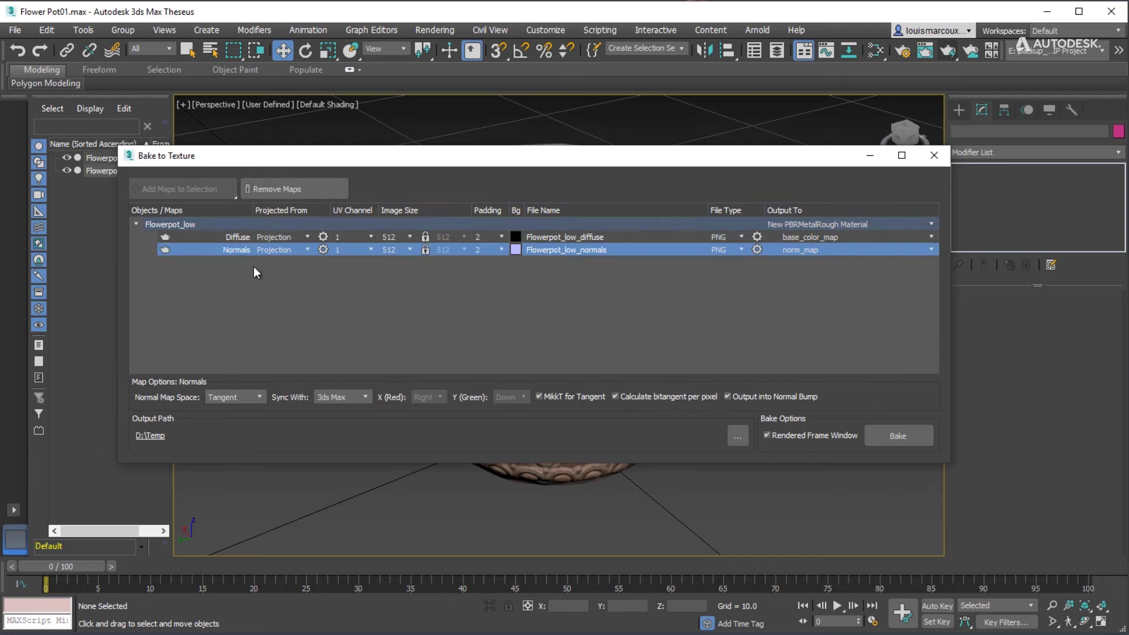
pyautogui.click(224, 398)
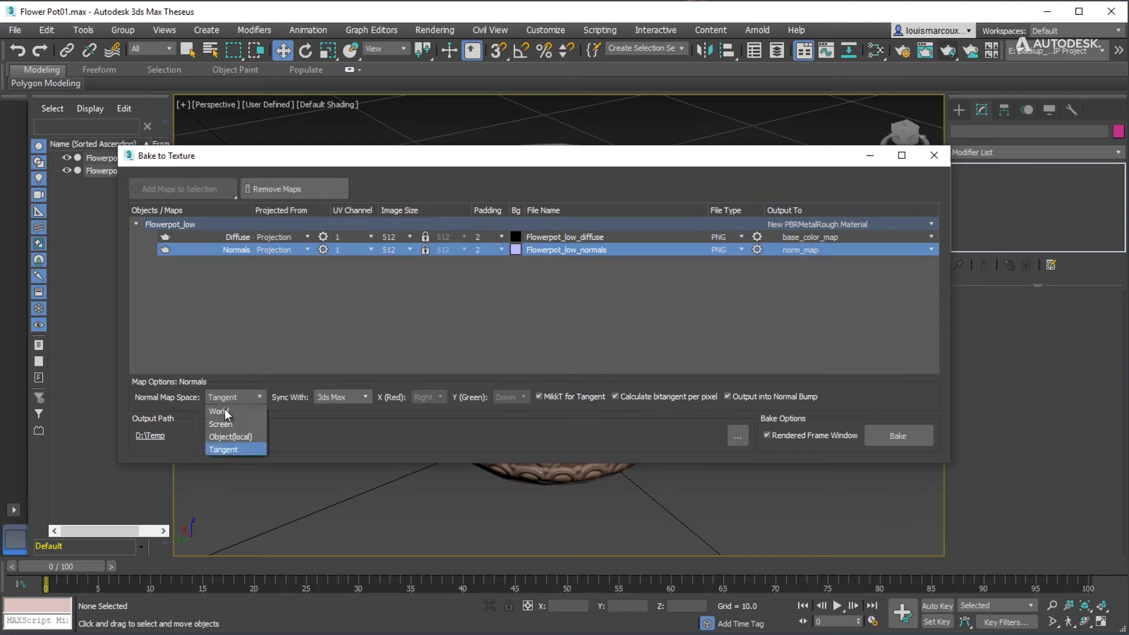
pyautogui.click(239, 450)
pyautogui.click(341, 397)
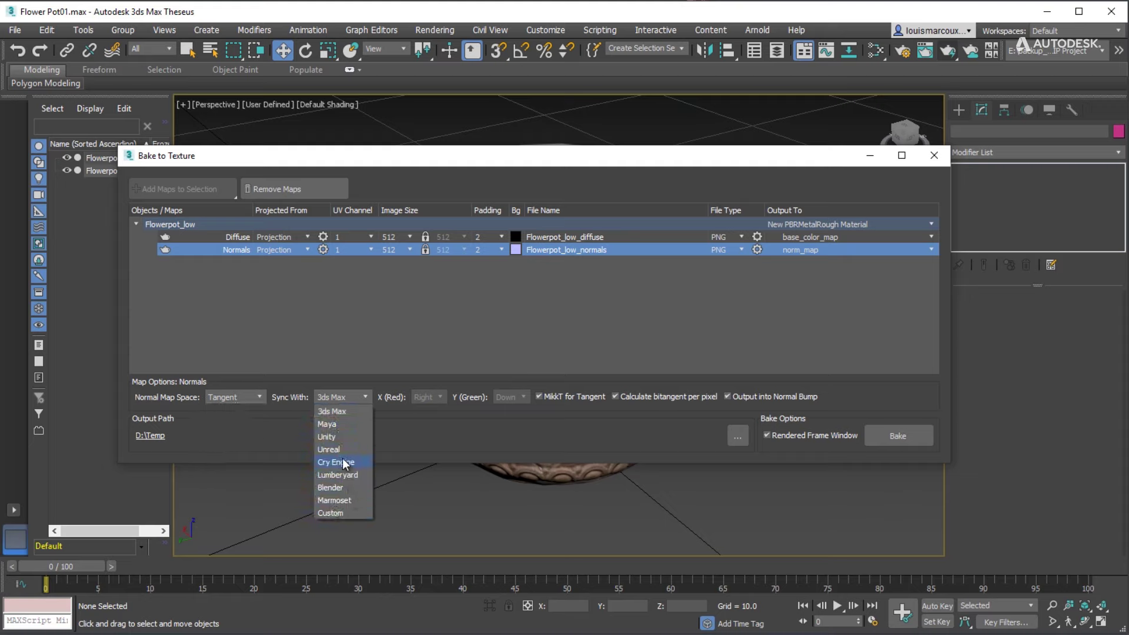
pyautogui.click(342, 411)
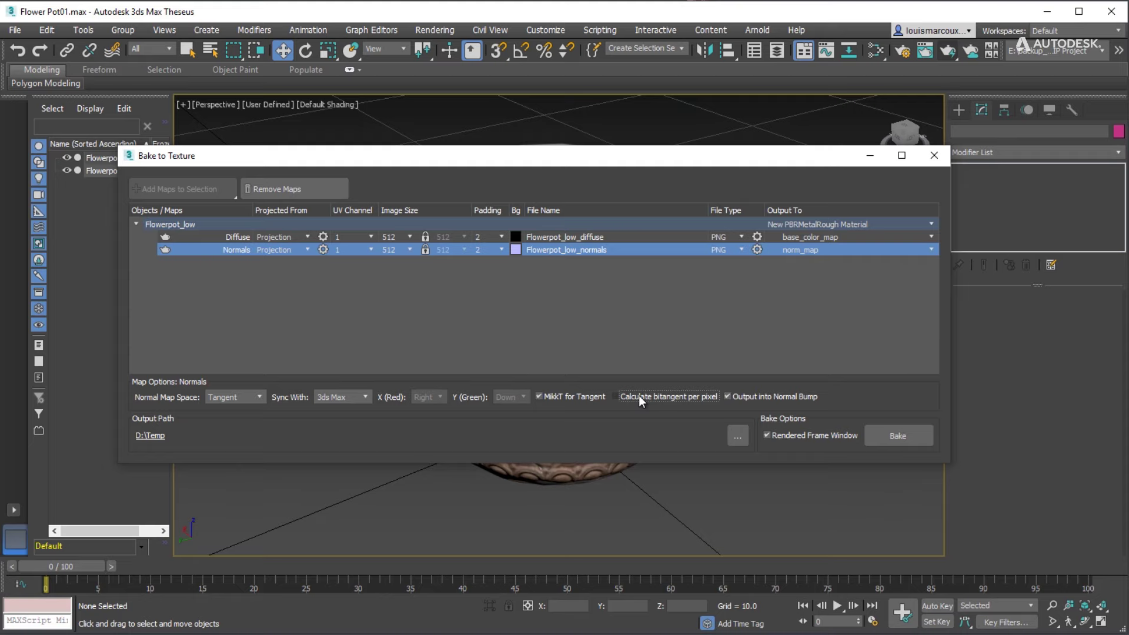
pyautogui.click(728, 396)
# Set Normal Bump Mode to MikkT in General preferences, accepting the tangent rebuild warning
pyautogui.click(545, 30)
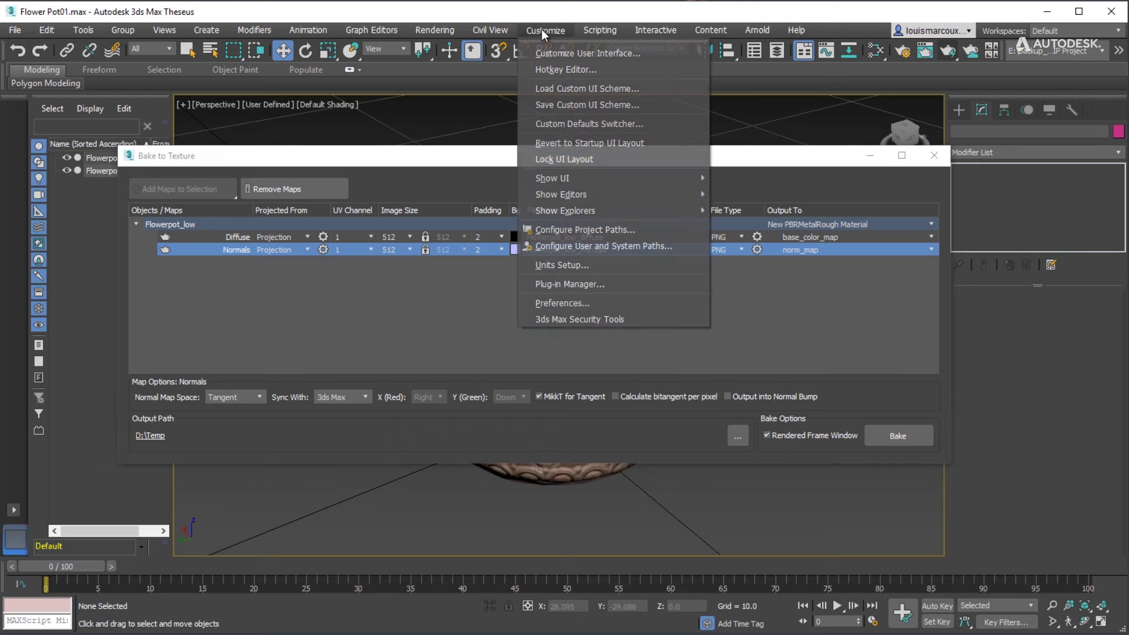
pyautogui.click(580, 288)
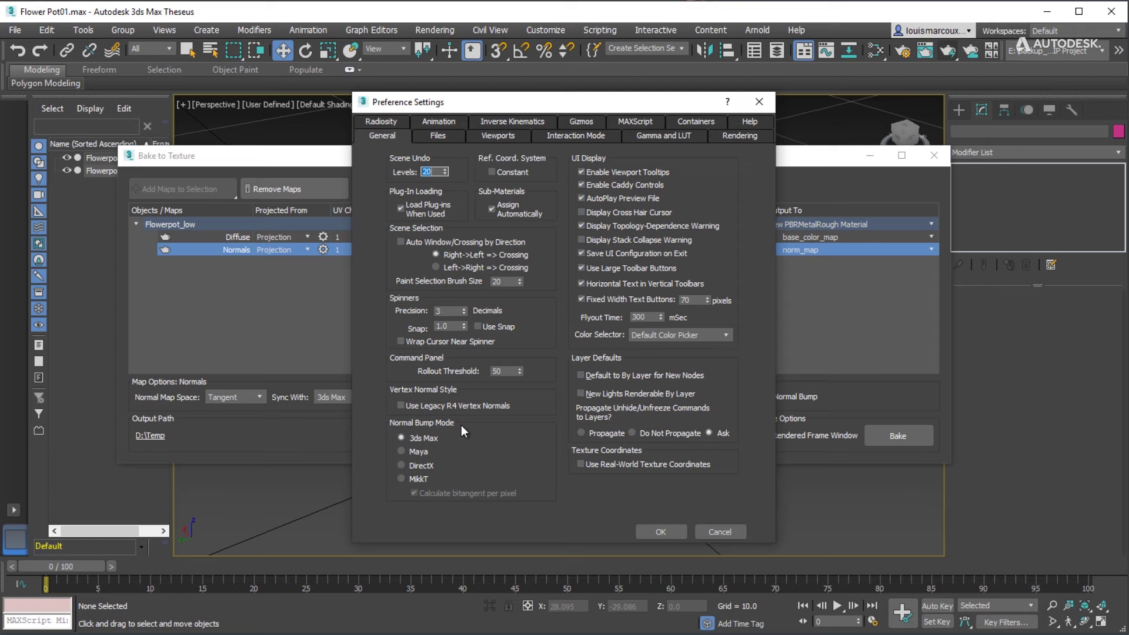
pyautogui.click(402, 478)
pyautogui.click(758, 384)
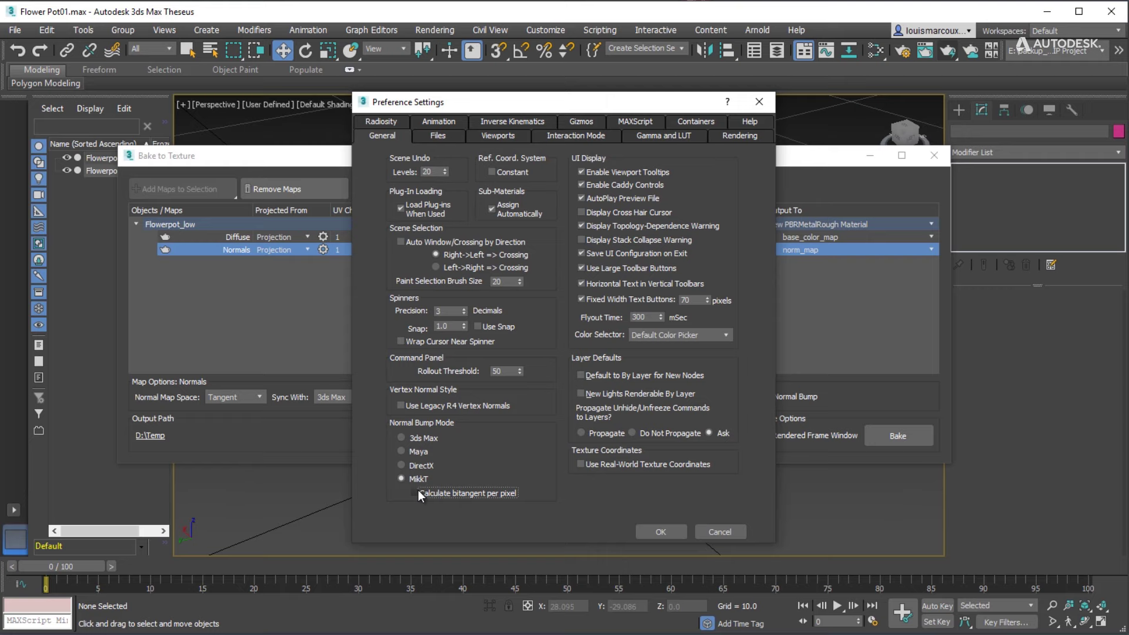
pyautogui.click(671, 532)
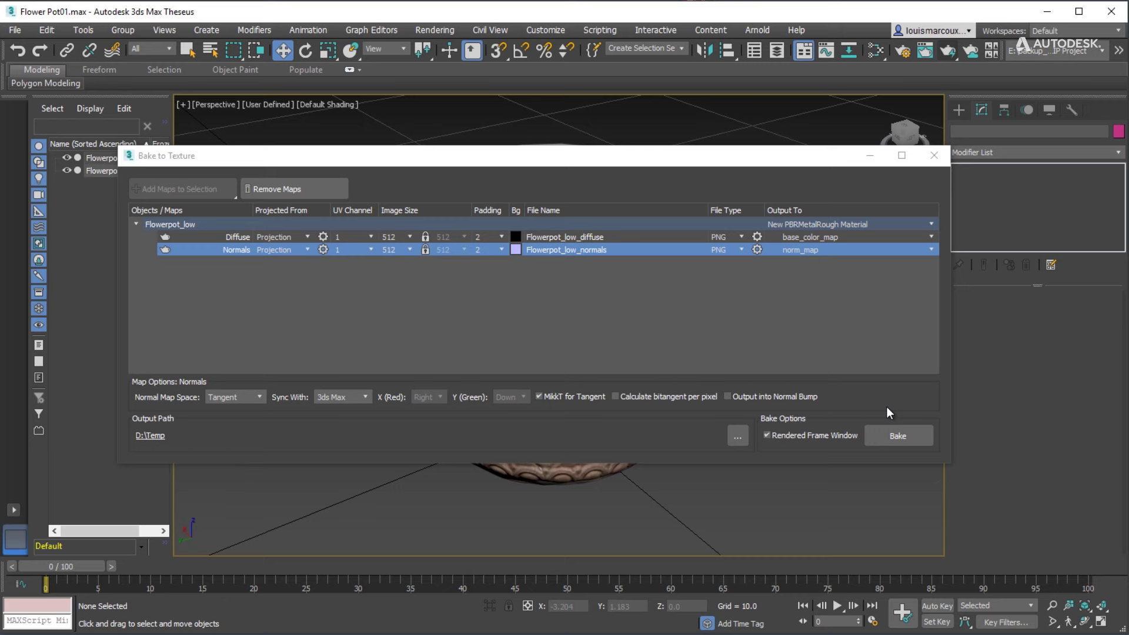
# Bake the Flowerpot_low diffuse and normals maps and close the bake windows
pyautogui.click(893, 436)
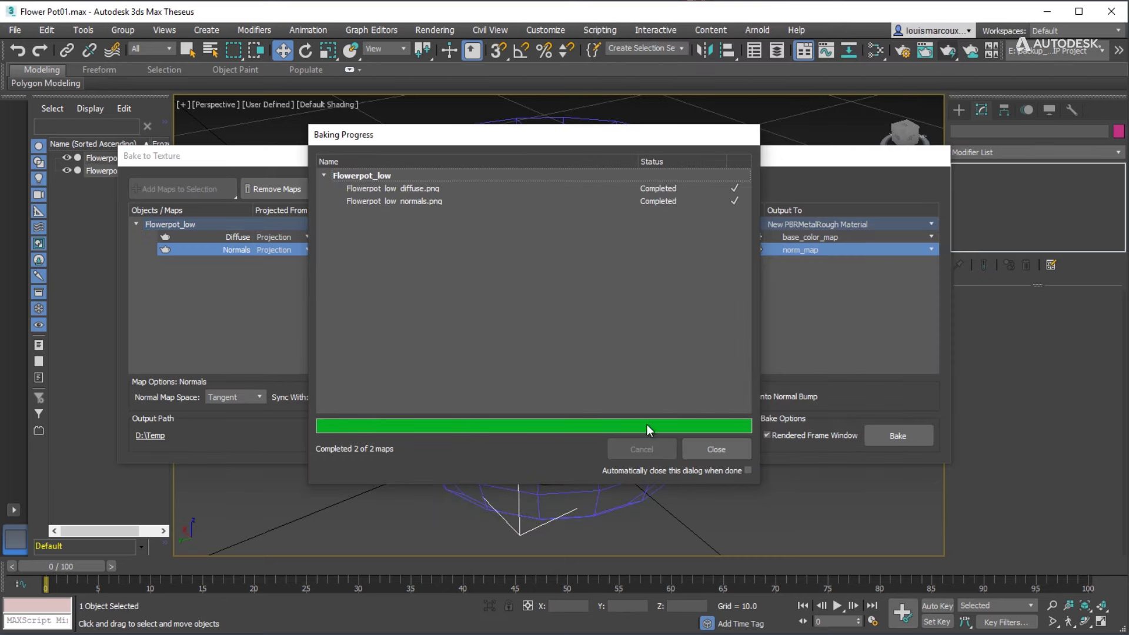
pyautogui.click(714, 449)
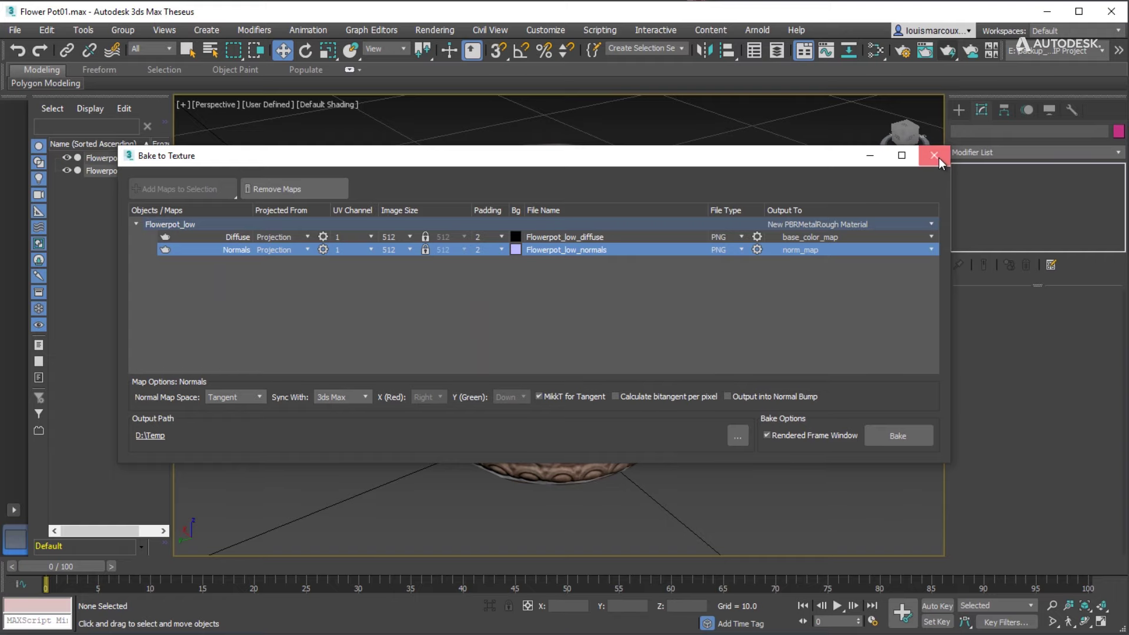
pyautogui.click(939, 158)
# Move Flowerpot_low along Y so it sits beside the high-res pot
pyautogui.click(119, 170)
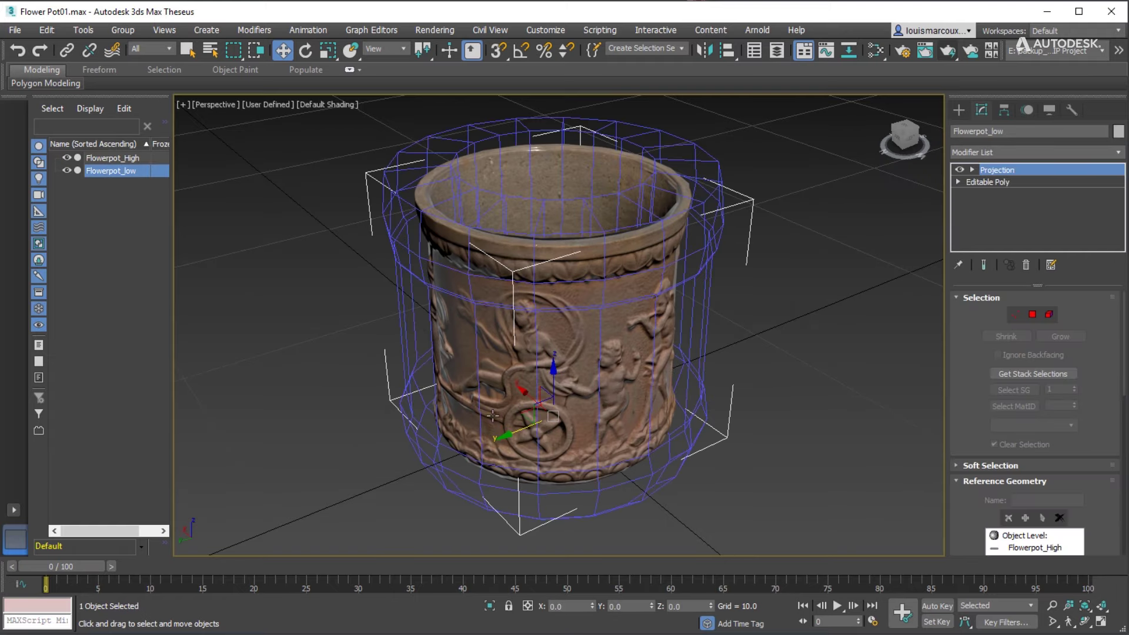
pyautogui.moveTo(509, 434); pyautogui.dragTo(297, 474)
pyautogui.scroll(4, 707, 306)
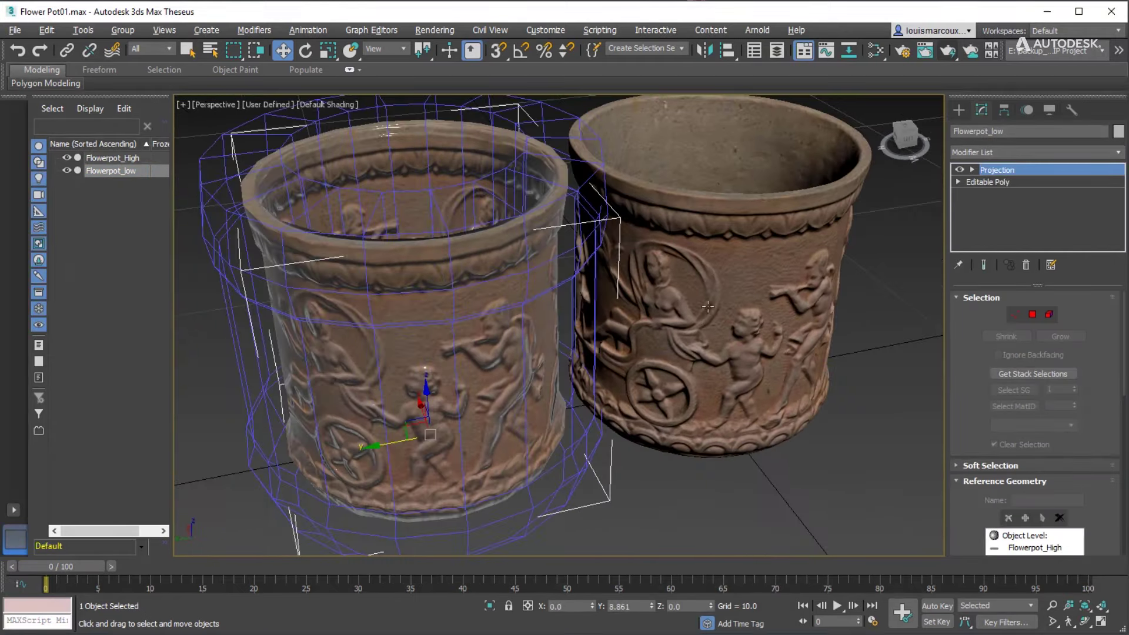
pyautogui.scroll(-5, 707, 307)
pyautogui.keyDown('alt'); pyautogui.moveTo(708, 306); pyautogui.dragTo(447, 362, button='middle'); pyautogui.keyUp('alt')
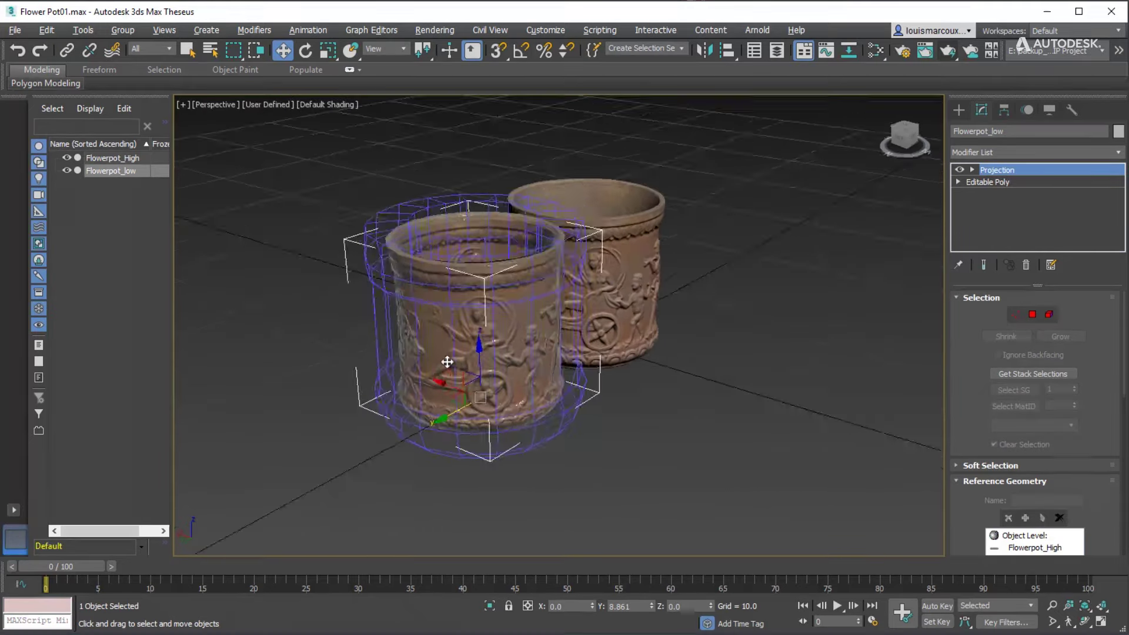
# Set Roughness to 1.0 on Material #0 PBRMetalRough in the Slate Material Editor
pyautogui.click(876, 50)
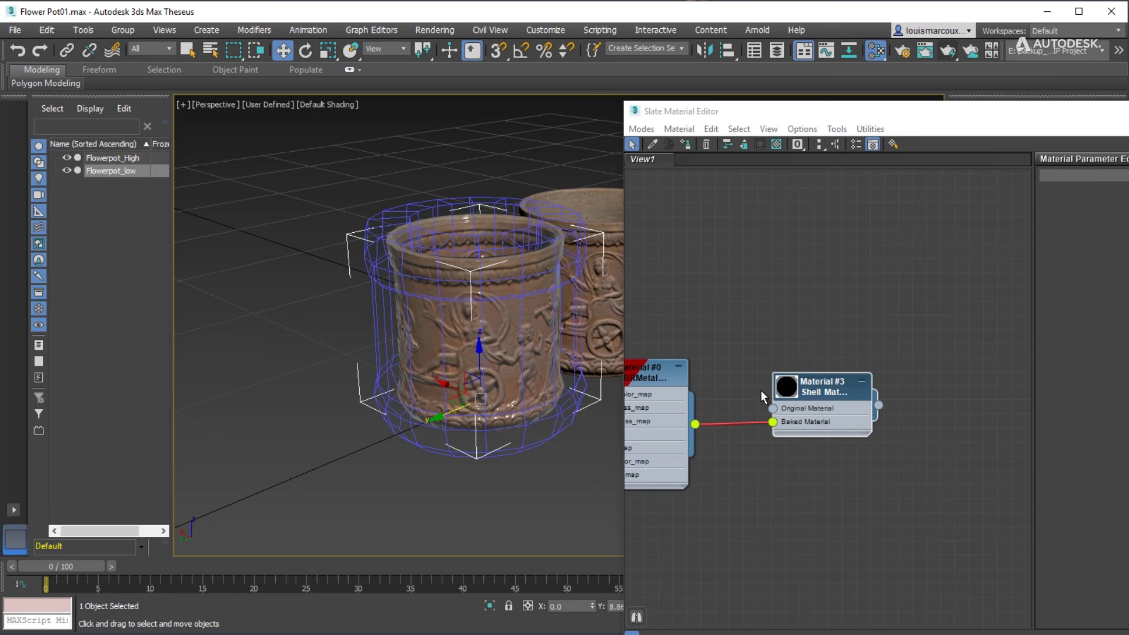
pyautogui.moveTo(760, 390); pyautogui.dragTo(852, 326, button='middle')
pyautogui.doubleClick(724, 316)
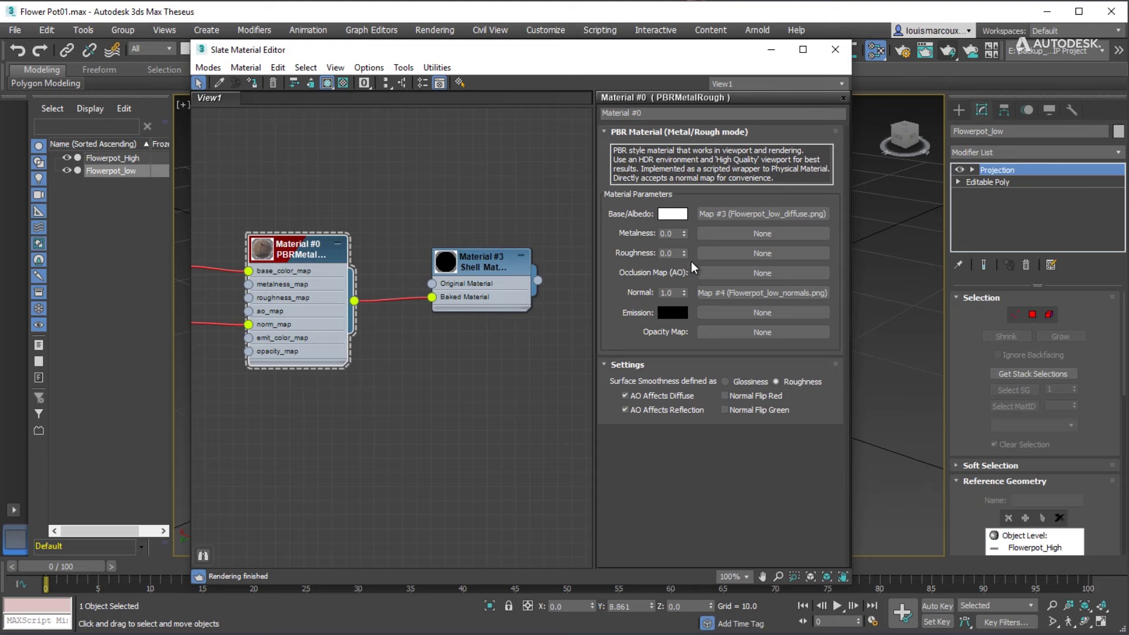
pyautogui.doubleClick(666, 253)
pyautogui.write('1')
pyautogui.press('Return')
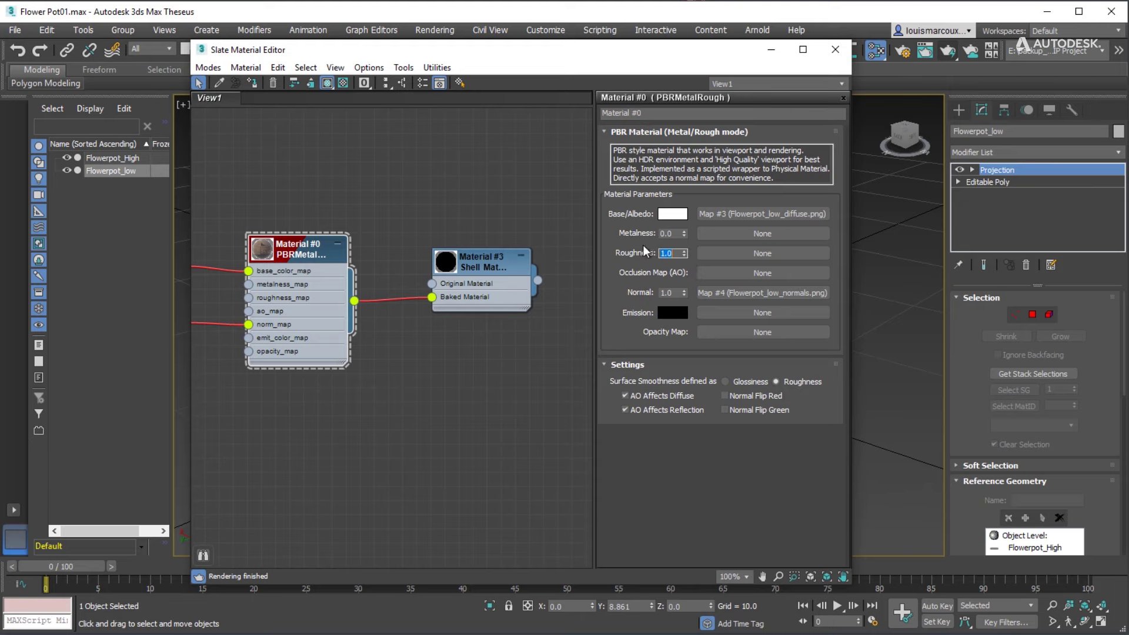
pyautogui.click(835, 49)
# Deselect the low-res pot and orbit the view around both flowerpots
pyautogui.click(598, 186)
pyautogui.keyDown('alt'); pyautogui.moveTo(647, 393); pyautogui.dragTo(682, 391, button='middle'); pyautogui.keyUp('alt')
pyautogui.scroll(4, 639, 411)
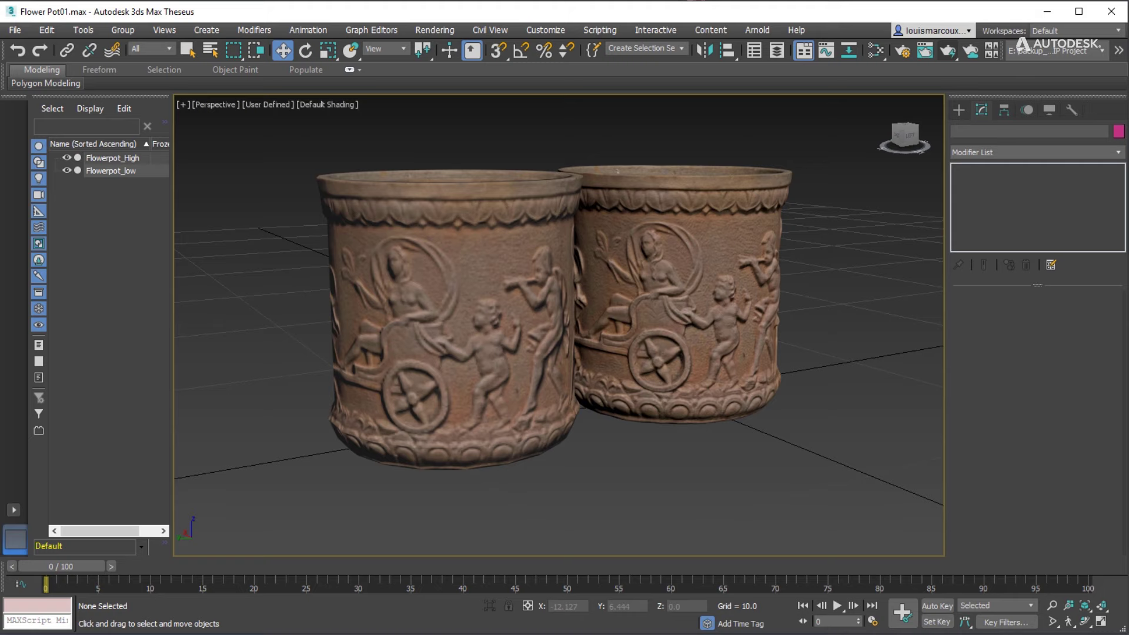